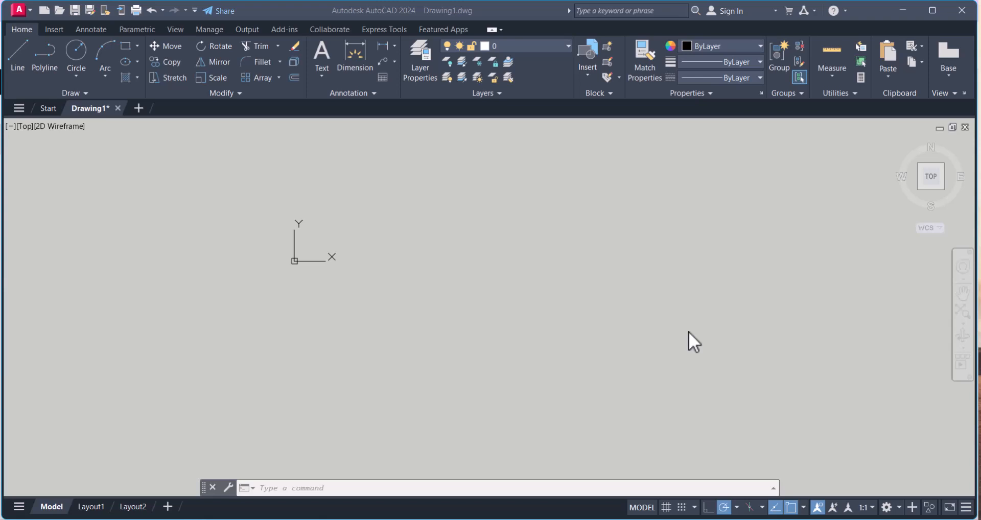
left_click(592, 295)
key("Escape")
middle_click_drag(577, 322, 554, 309)
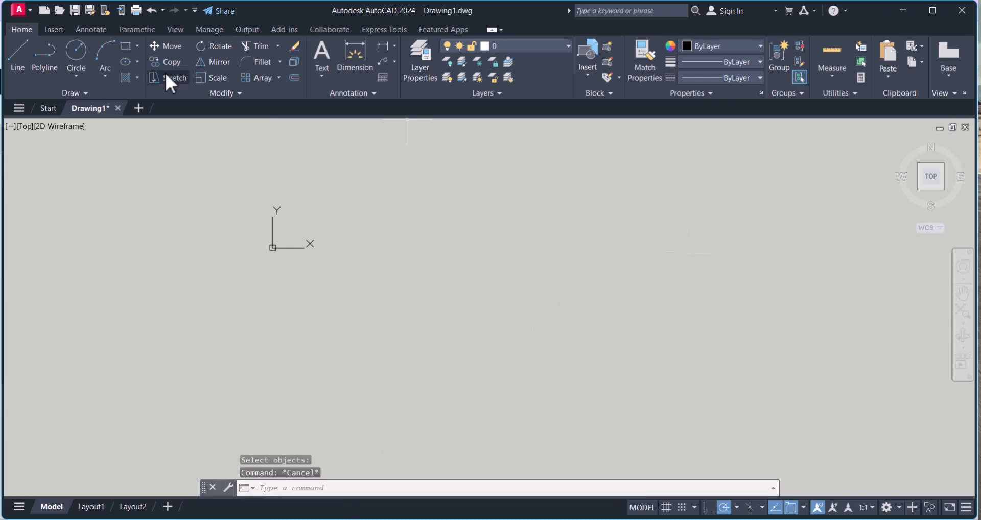
Step: Draw a circle with a diameter of 500, using its center point and the Diameter option, in the empty drawing area
left_click(76, 55)
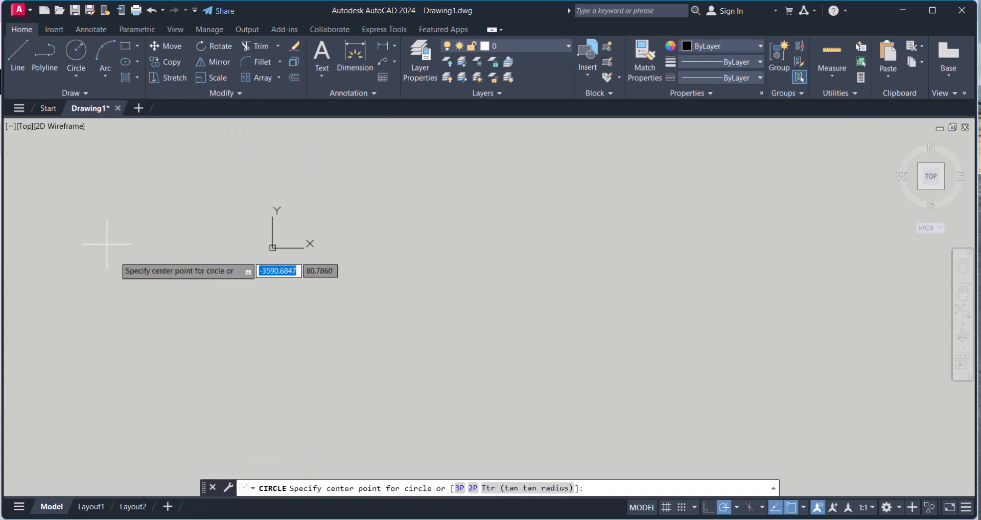
left_click(410, 312)
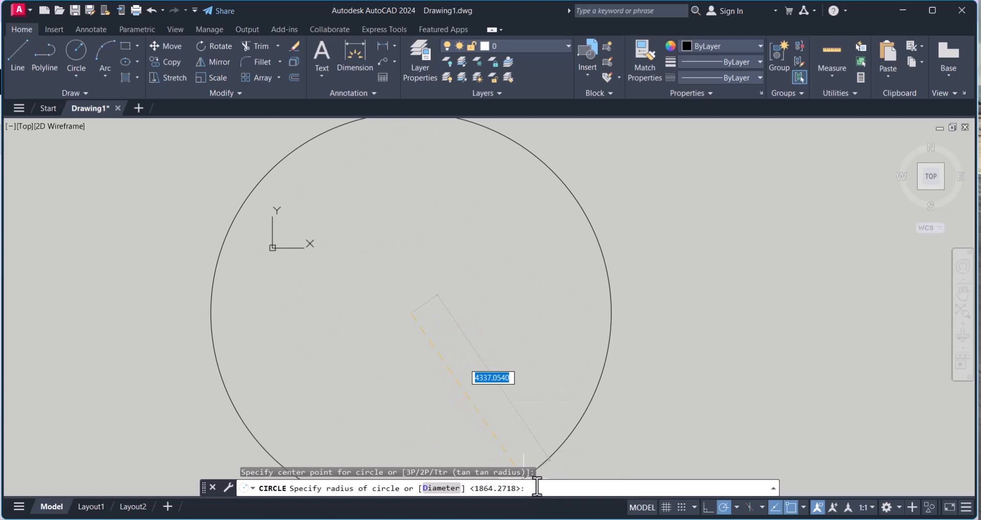
type("r")
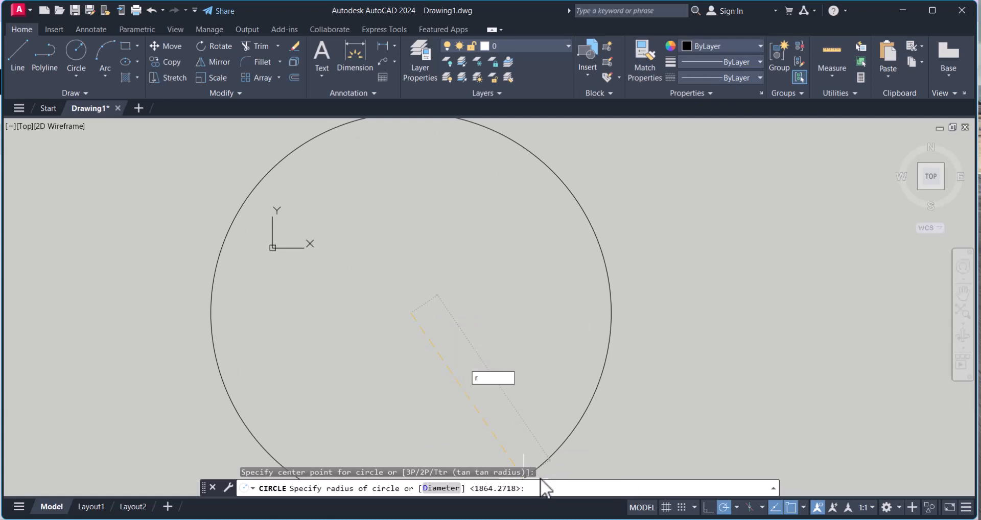
key("Return")
type("d")
key("Return")
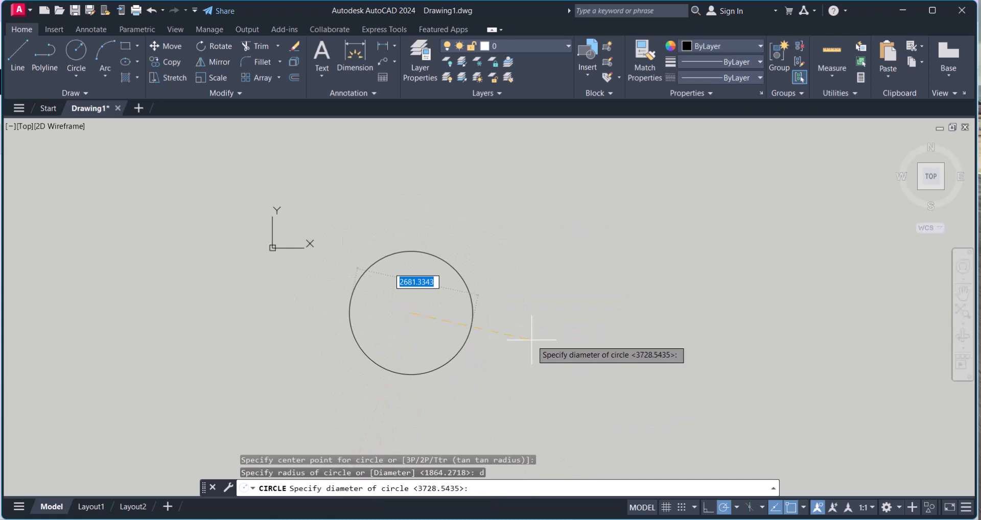
type("500")
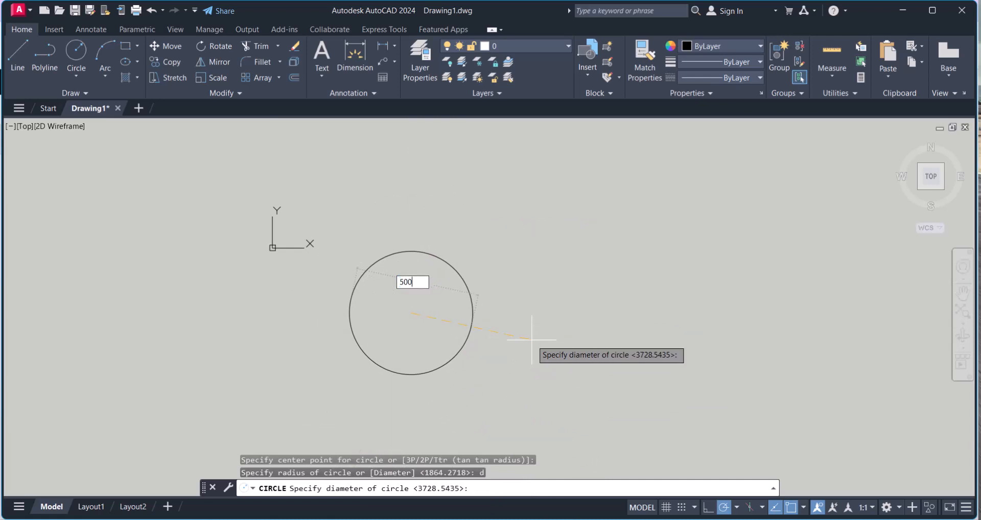
key("Return")
key("Return")
key("Return")
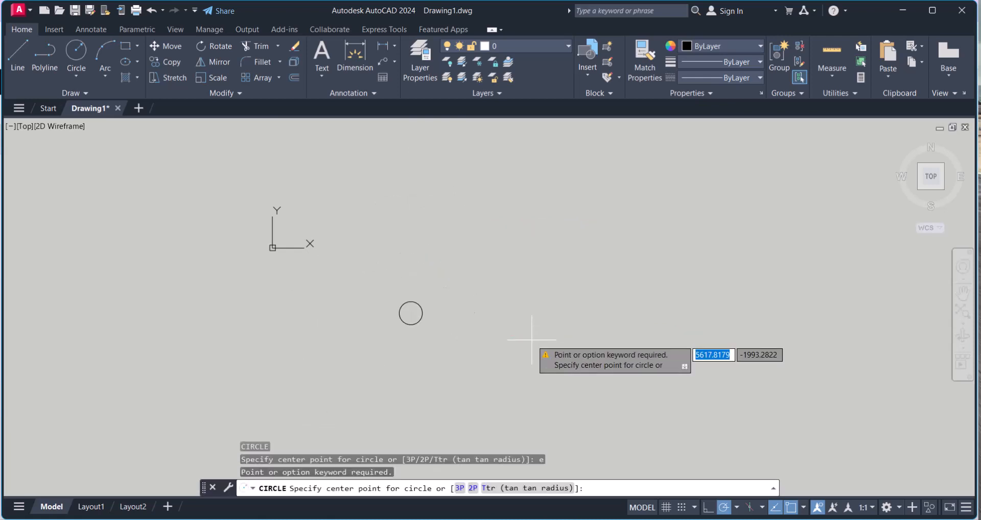
key("Escape")
key("Escape")
Step: Zoom to the drawing extents and erase the 500-diameter circle
type("z")
key("Return")
type("e")
key("Return")
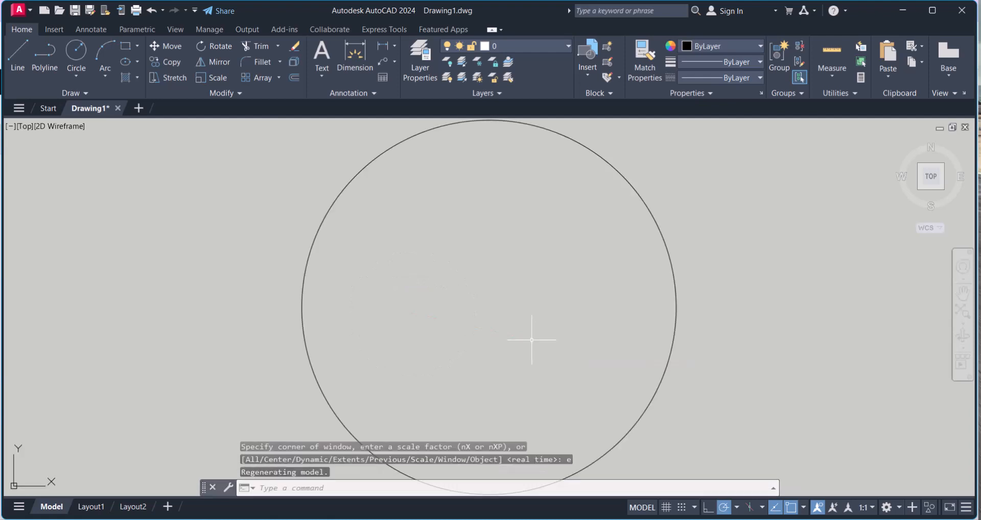
scroll(593, 326, "down", 3)
middle_click_drag(577, 294, 446, 258)
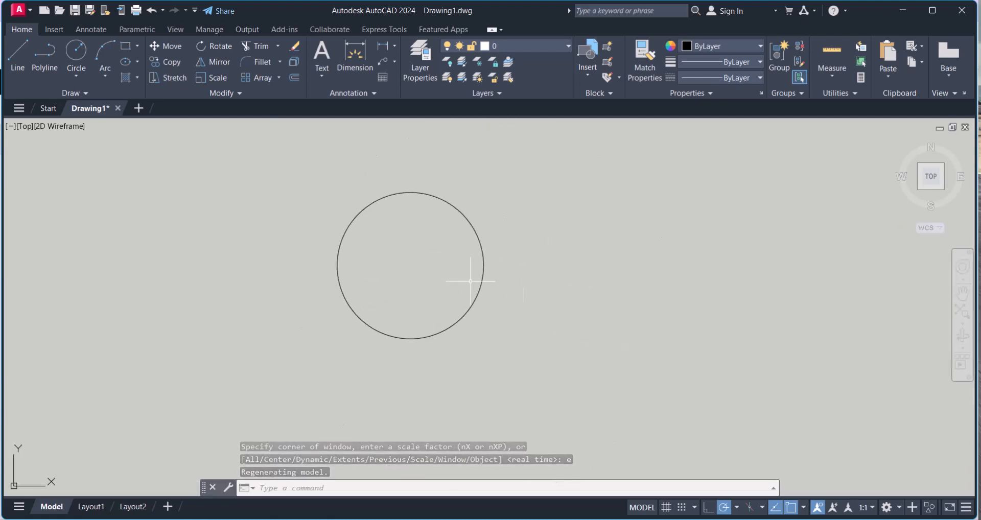
middle_click_drag(515, 314, 428, 295)
type("e")
key("Return")
left_click(427, 294)
left_click(344, 302)
key("Return")
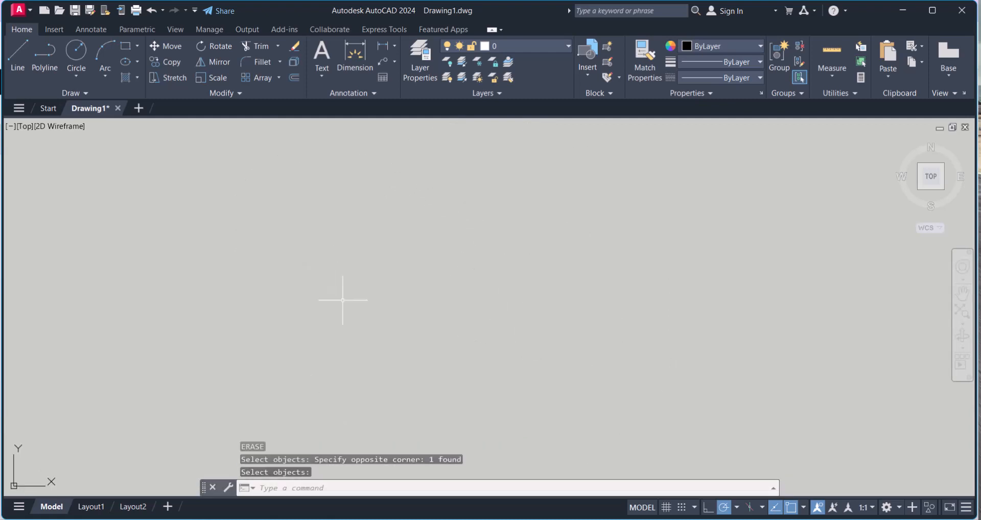
key("Escape")
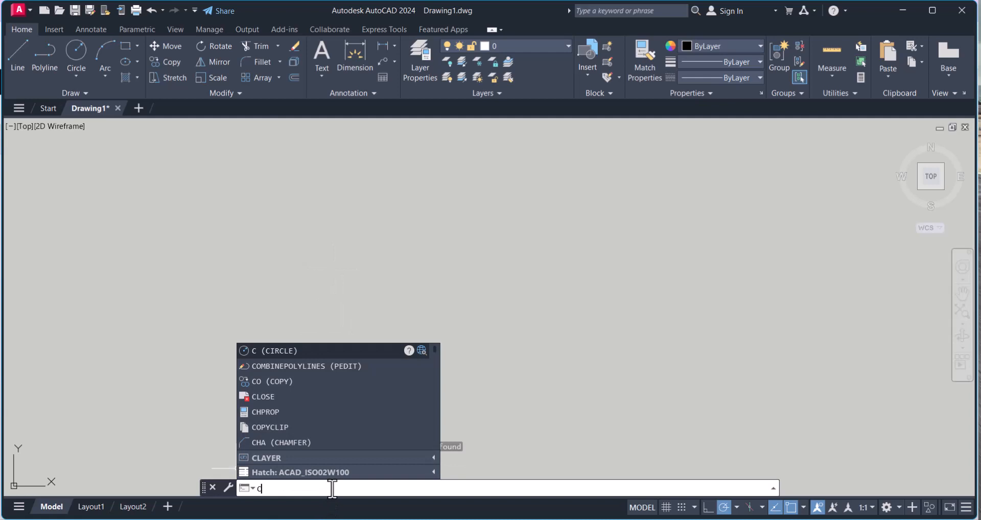
left_click(285, 351)
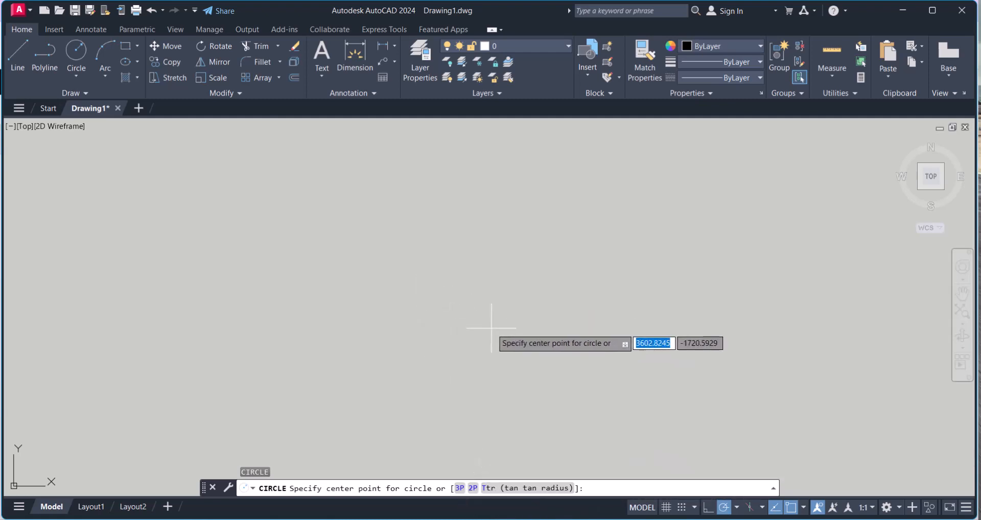
key("Escape")
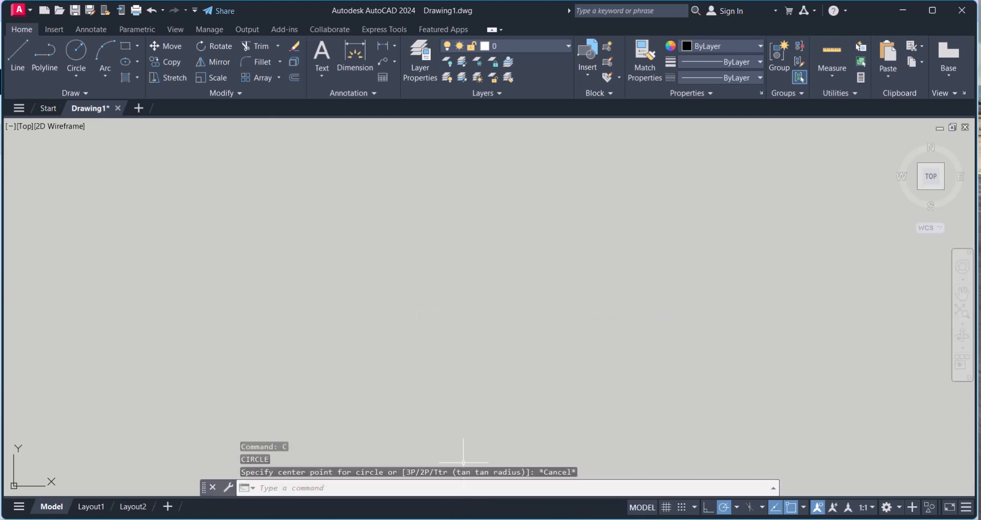
Step: Draw two connected line segments, the first sloping steeply down to the right and the second rising slightly to the right
type("l")
key("Return")
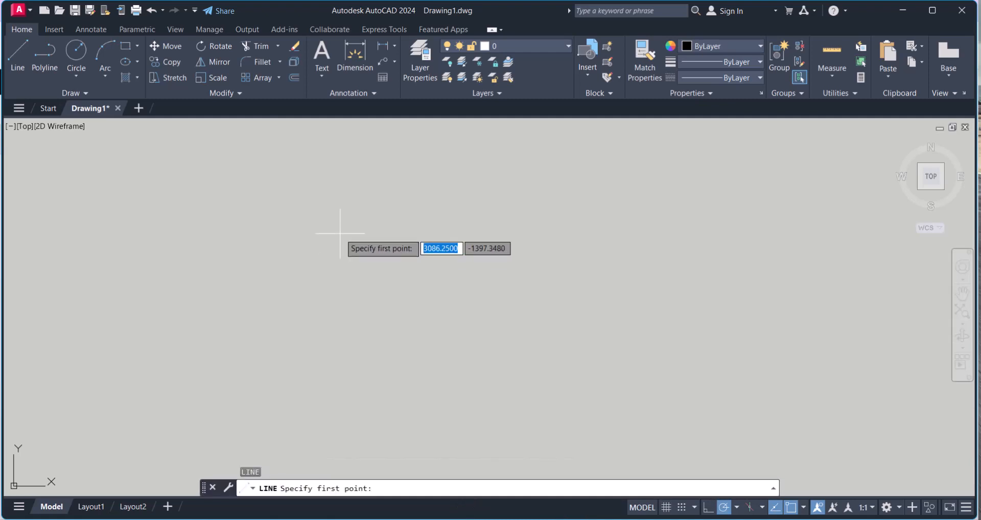
left_click(340, 234)
left_click(405, 362)
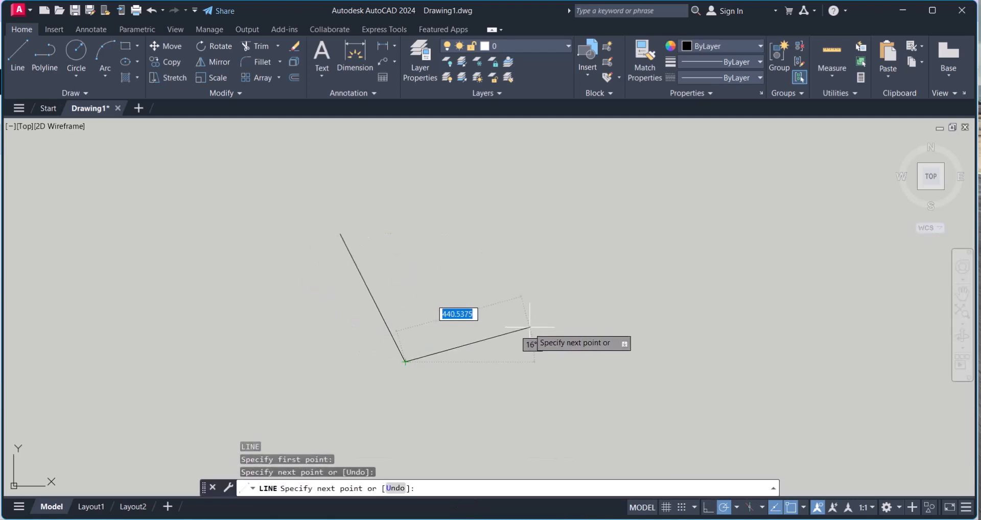
left_click(539, 349)
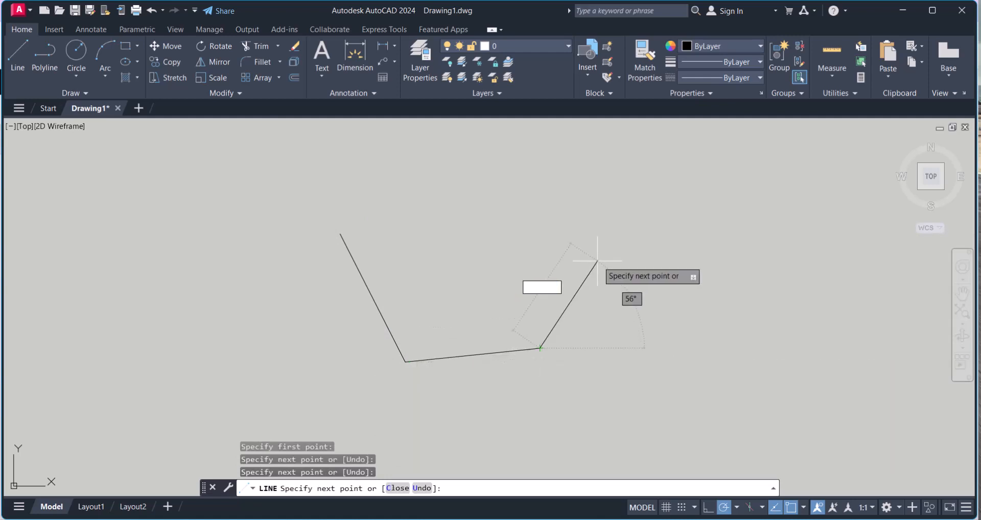
key("Escape")
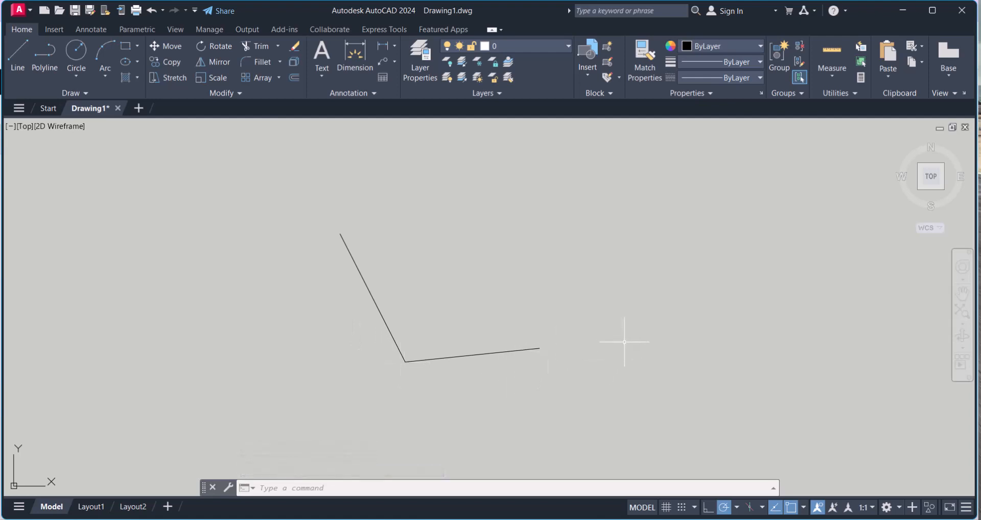
key("Escape")
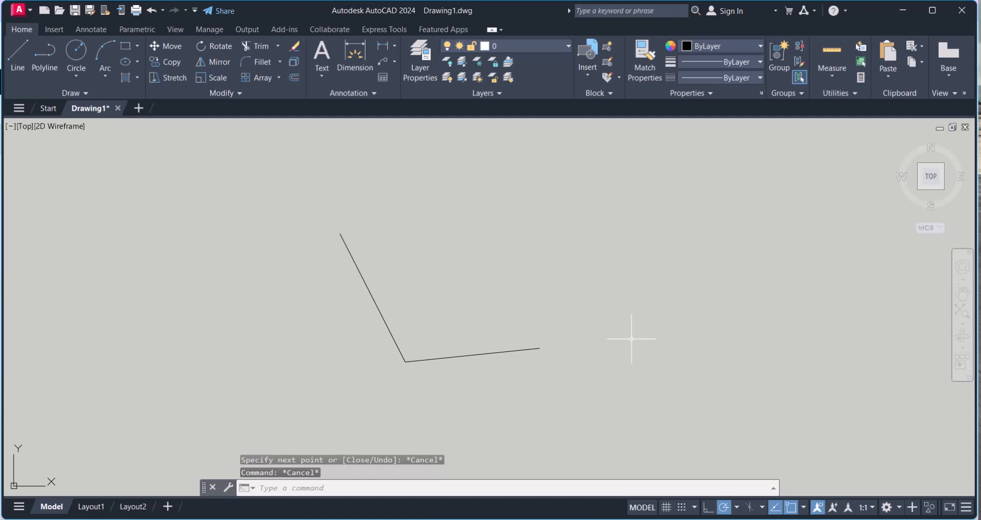
Step: Draw a three-point (3P) circle through the upper line's free end, the shared corner and the lower line's free end
type("c")
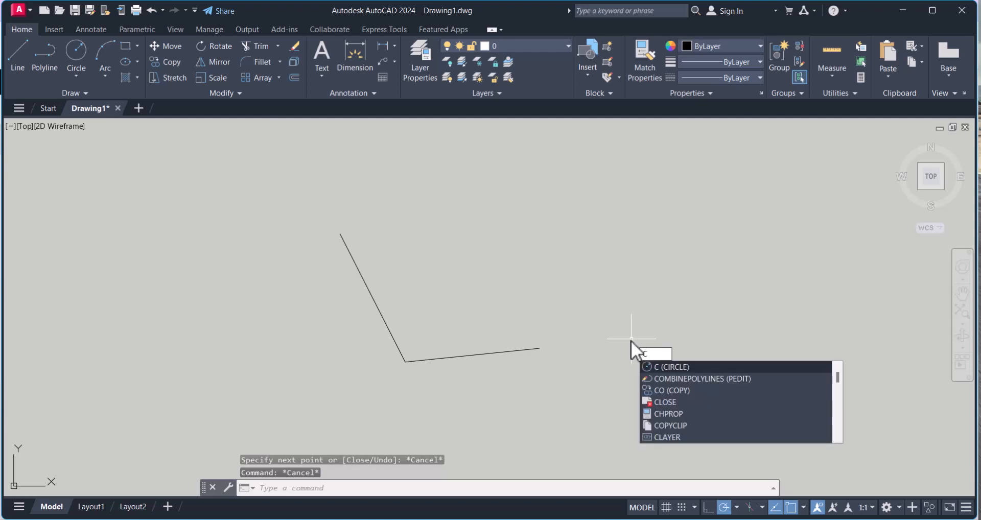
key("Return")
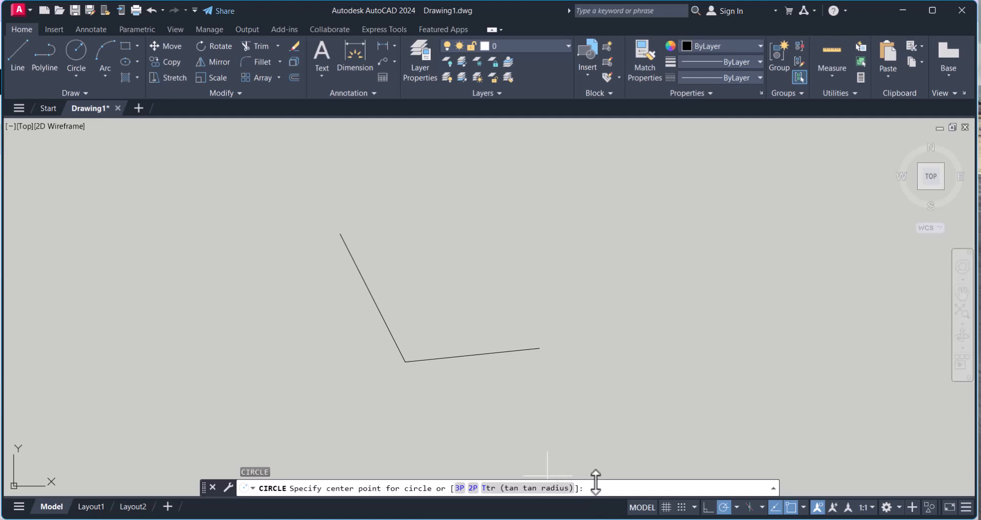
type("3p")
key("Return")
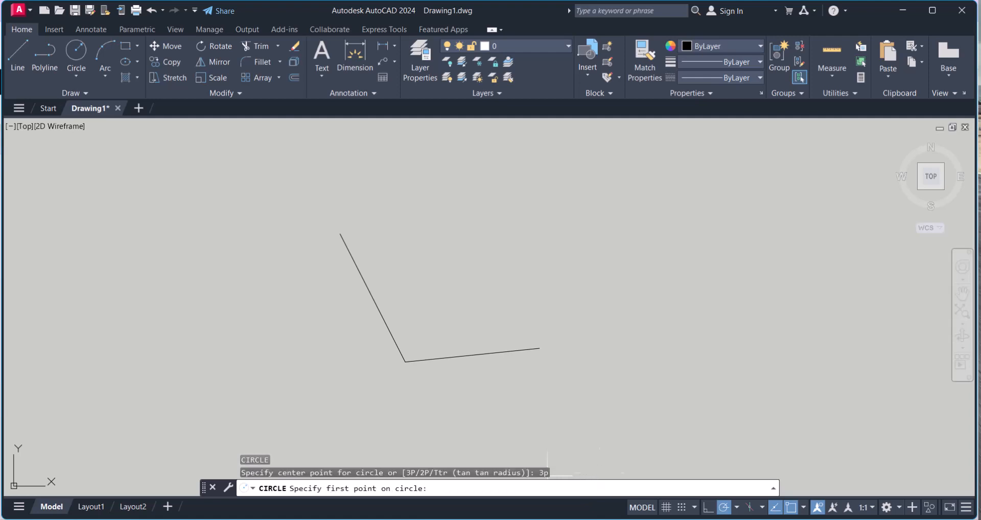
left_click(340, 234)
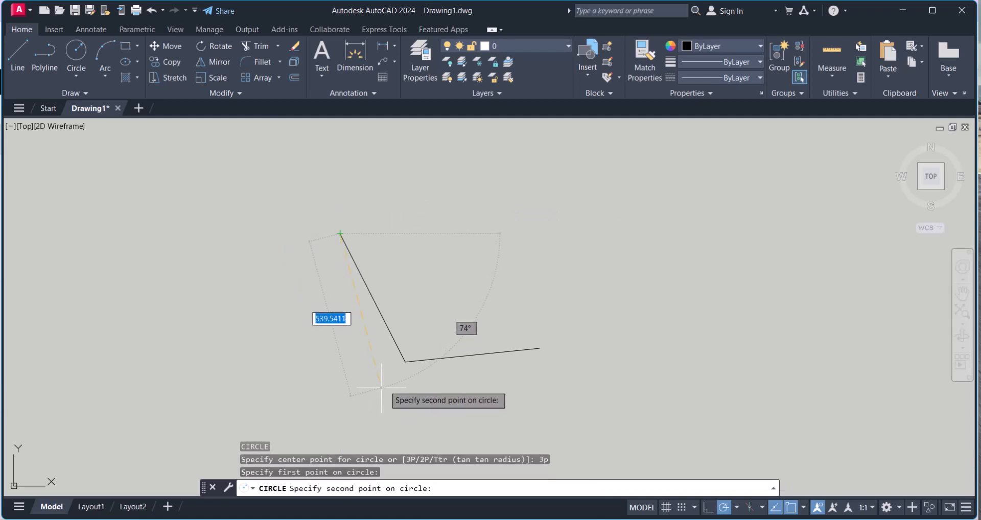
left_click(405, 361)
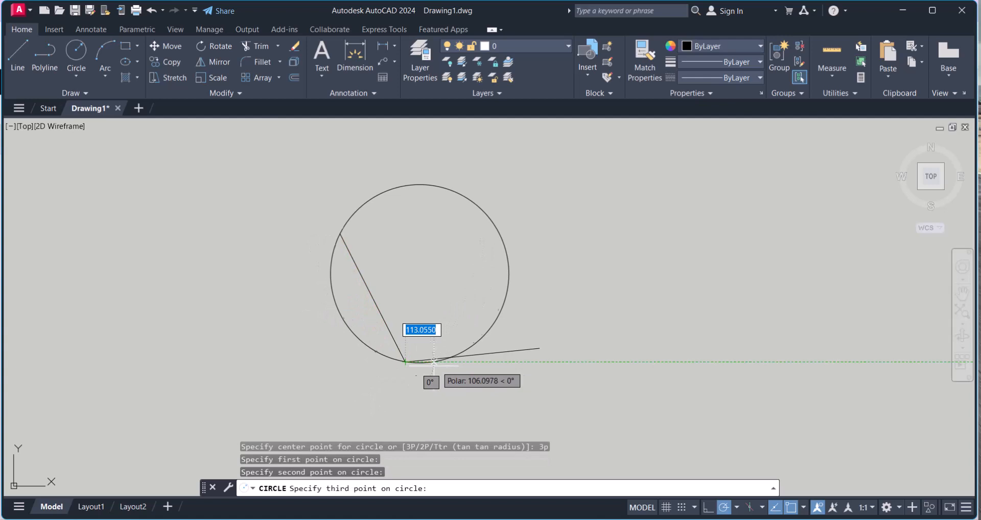
left_click(539, 347)
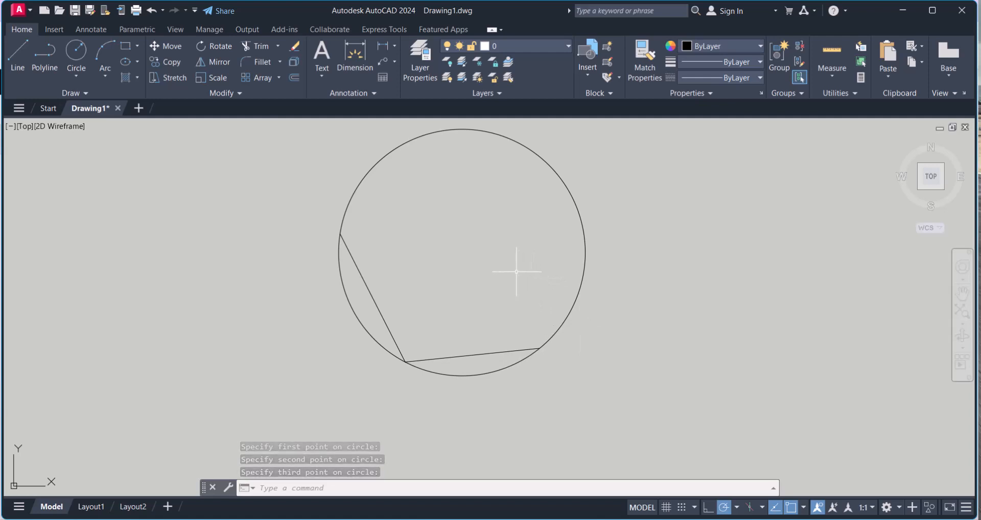
Step: Erase the three-point circle together with the nearly horizontal line
mouse_move(491, 267)
middle_mouse_down()
mouse_move(506, 267)
mouse_move(468, 281)
middle_mouse_up()
type("E")
key("Return")
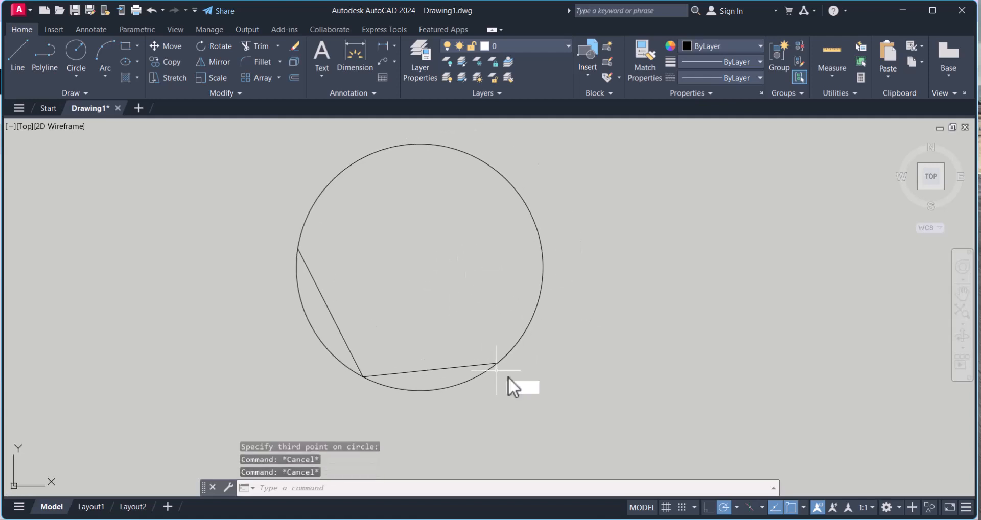
left_click(508, 376)
left_click(387, 307)
key("Return")
key("Escape")
left_click(395, 333)
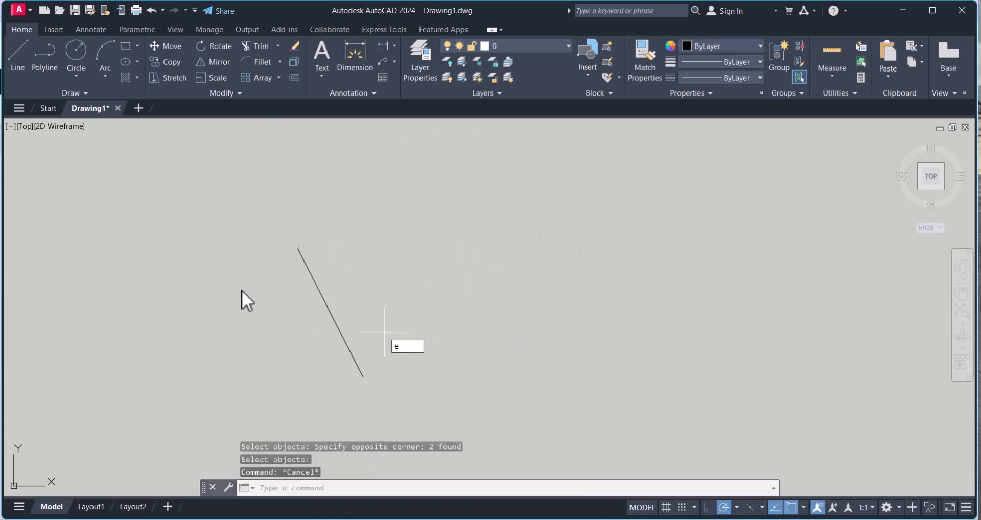
Step: Erase the remaining steep line so the drawing area is empty
key("Escape")
type("E")
key("Return")
left_click(336, 302)
left_click(218, 309)
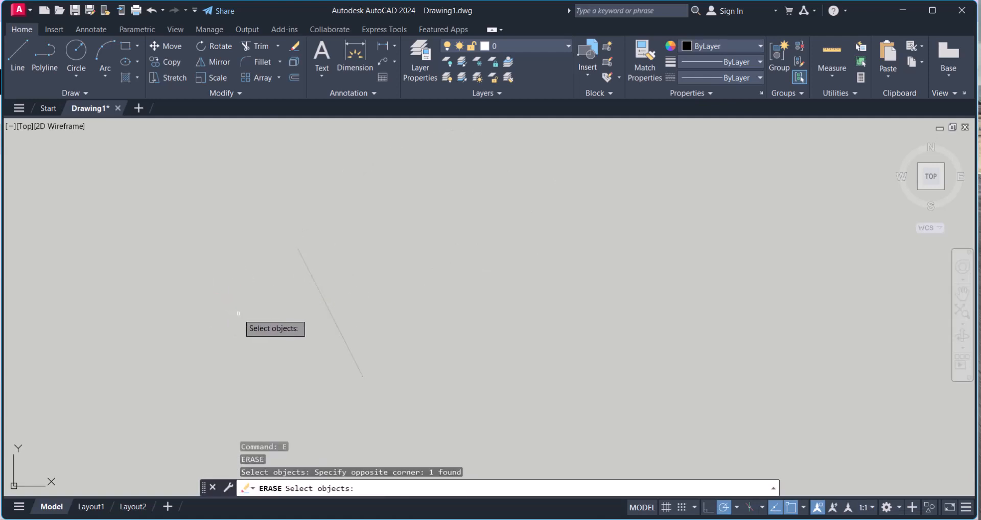
key("Return")
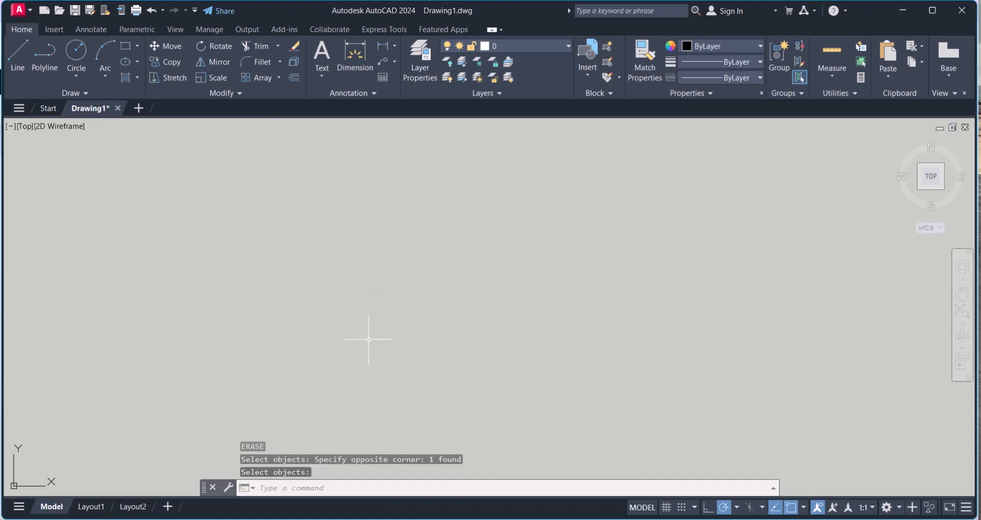
key("Escape")
key("Escape")
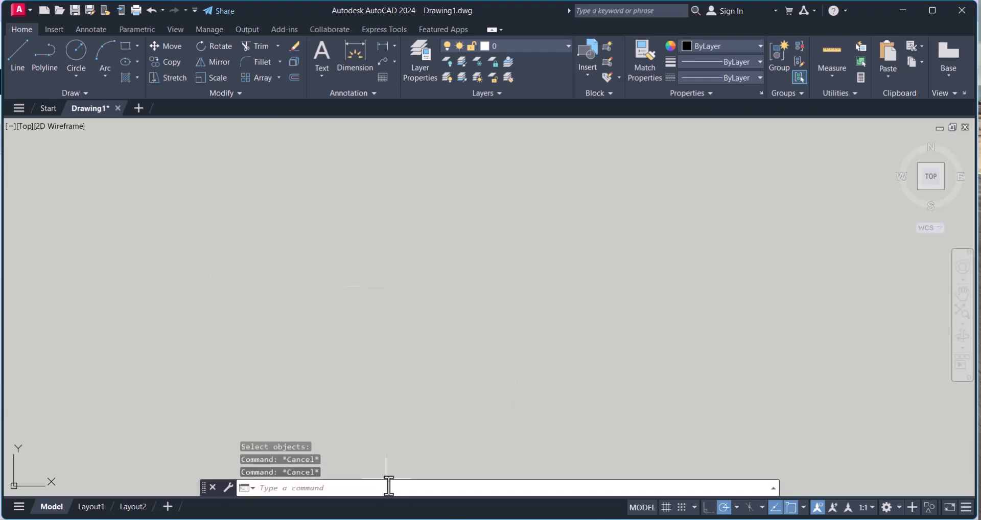
key("Escape")
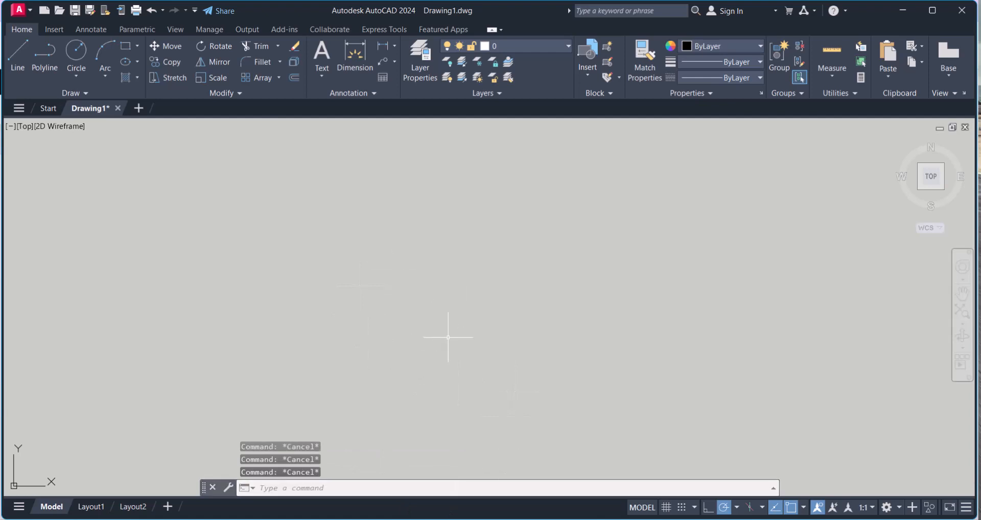
Step: Draw a horizontal line about 1100 units long with Ortho mode turned on
type("l")
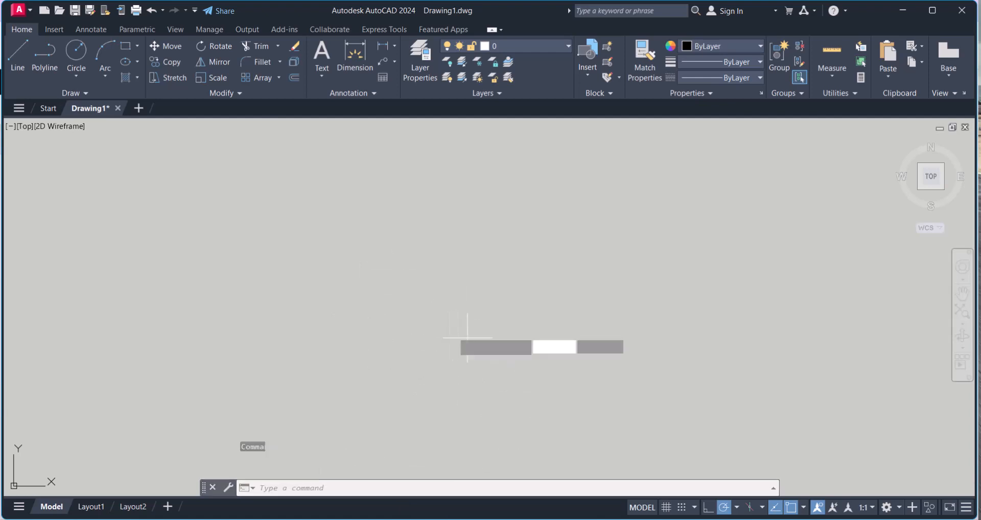
key("Return")
left_click(379, 240)
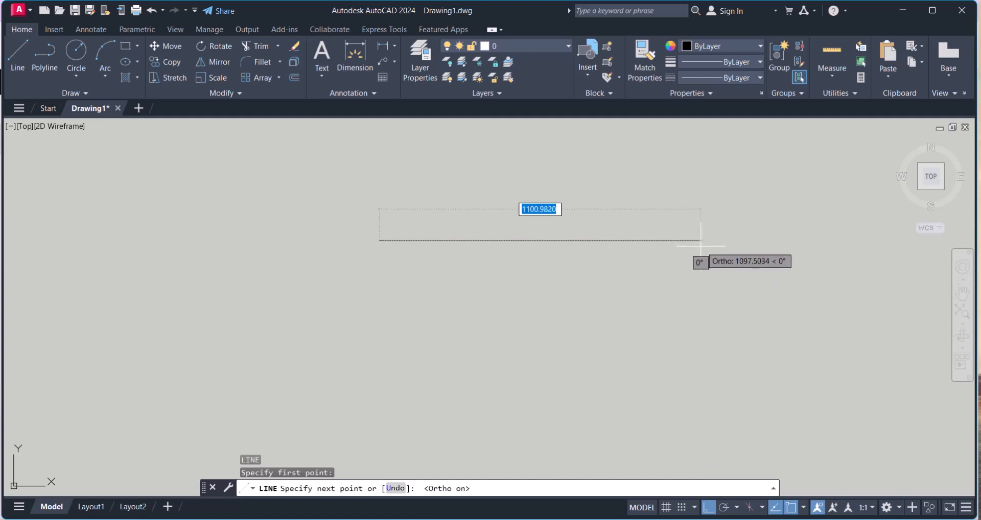
key("F8")
key("Escape")
key("Escape")
key("Escape")
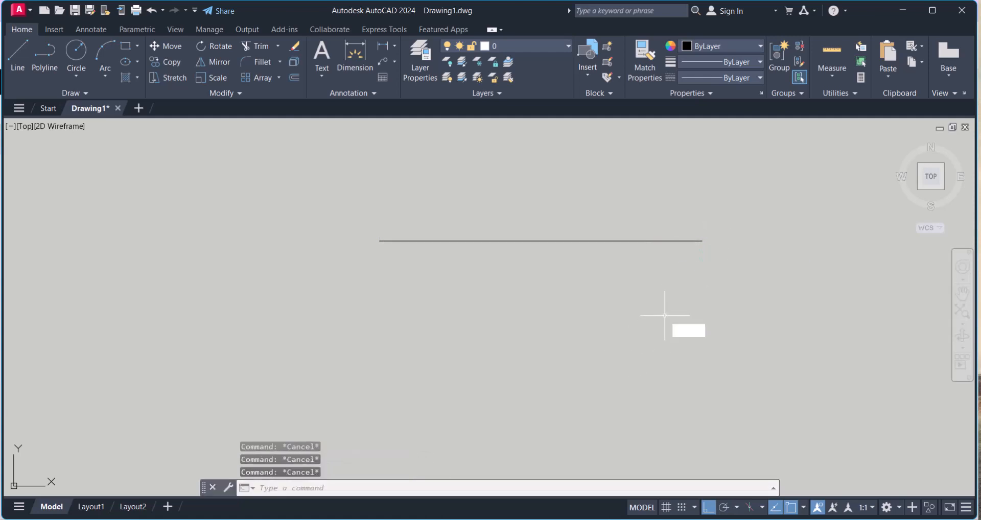
Step: Copy the horizontal line straight down by about 430 units to make a parallel pair
type("co")
key("Return")
left_click(644, 277)
left_click(572, 191)
key("Return")
left_click(578, 201)
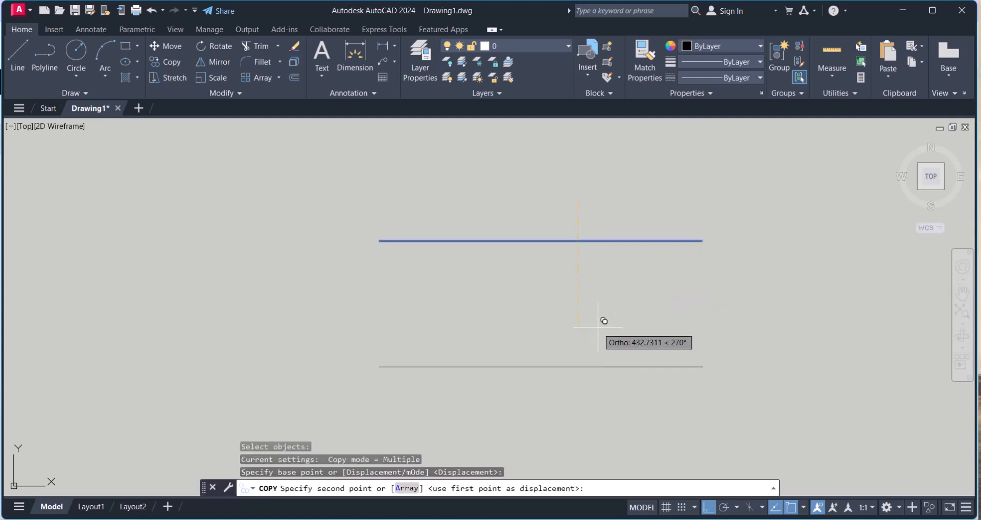
left_click(602, 327)
key("Escape")
scroll(548, 279, "down", 2)
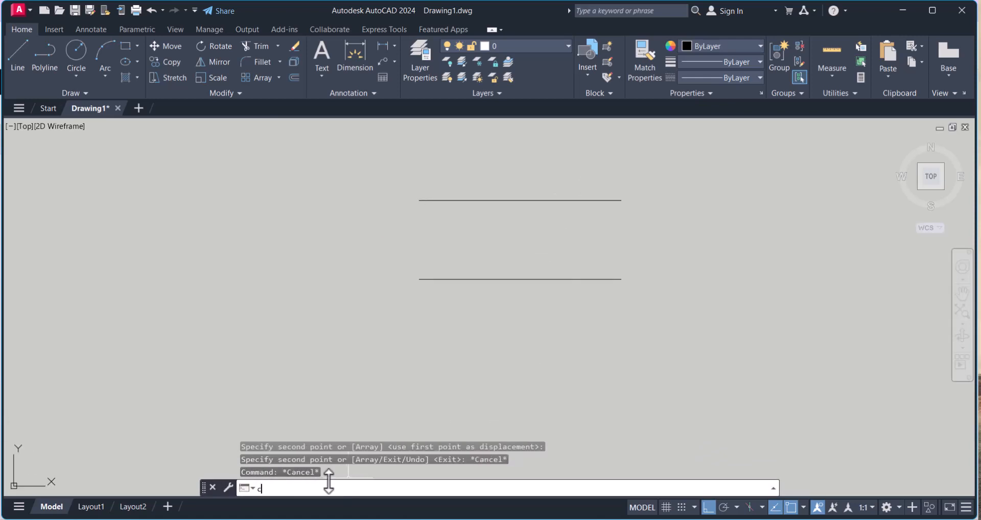
Step: Draw a two-point (2P) circle whose diameter runs from the lower line's midpoint to the upper line's midpoint
type("c")
key("Return")
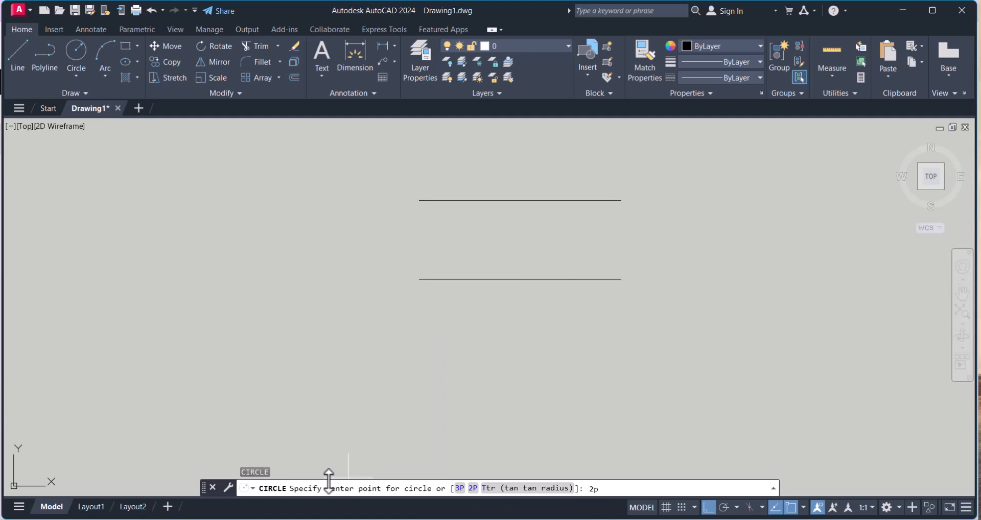
key("Return")
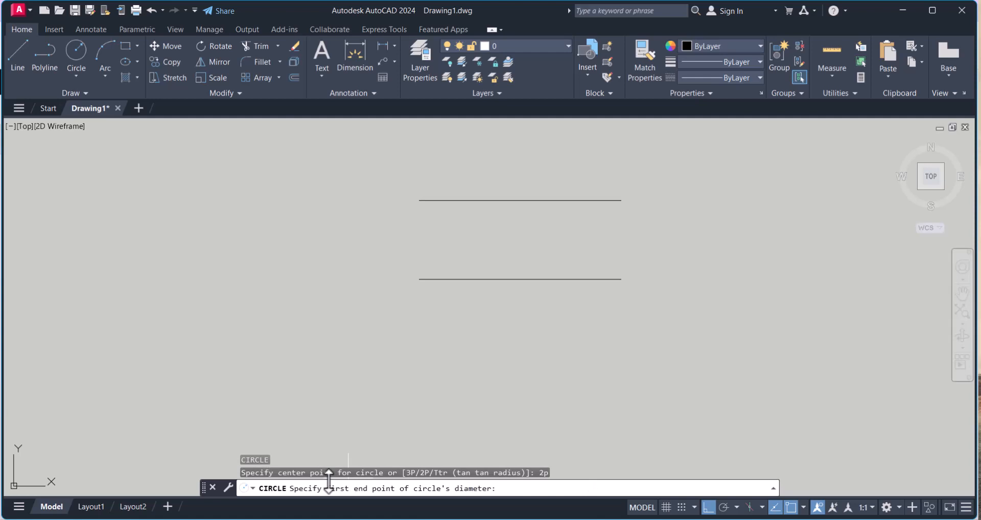
left_click(520, 278)
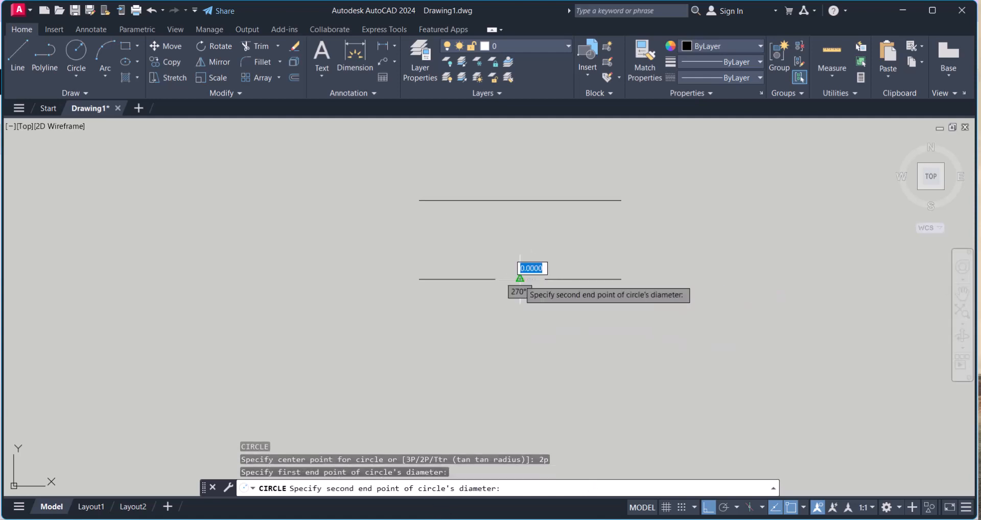
left_click(513, 201)
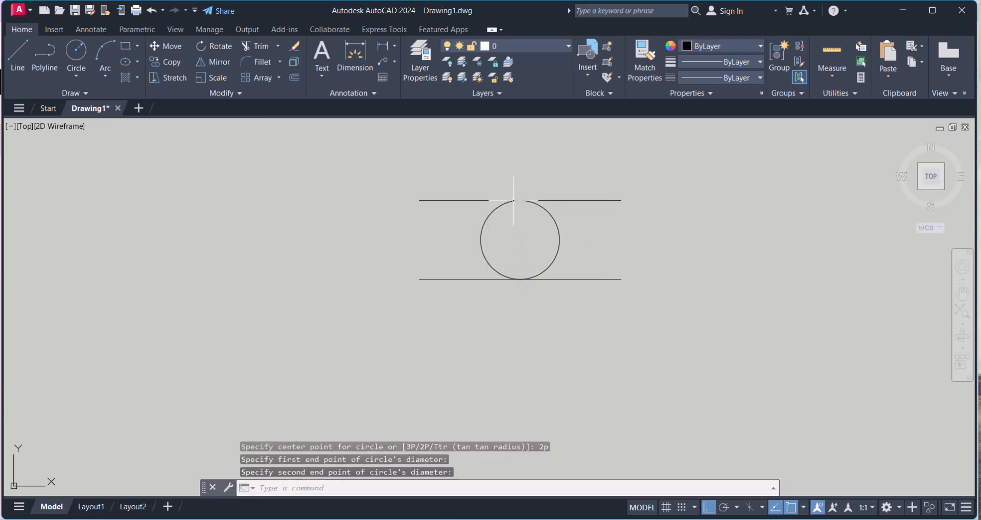
Step: Draw a separate slanted line about 750 units long, rising to the right of the parallel lines, with Ortho mode turned off
scroll(505, 224, "up", 3)
scroll(504, 232, "down", 3)
middle_click_drag(506, 243, 475, 256)
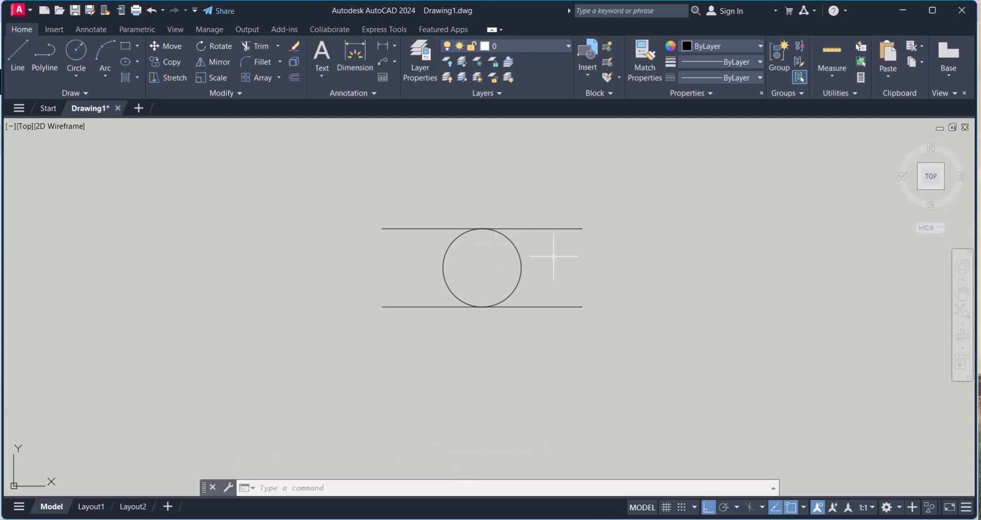
mouse_move(785, 335)
middle_mouse_down()
mouse_move(708, 306)
mouse_move(658, 307)
middle_mouse_up()
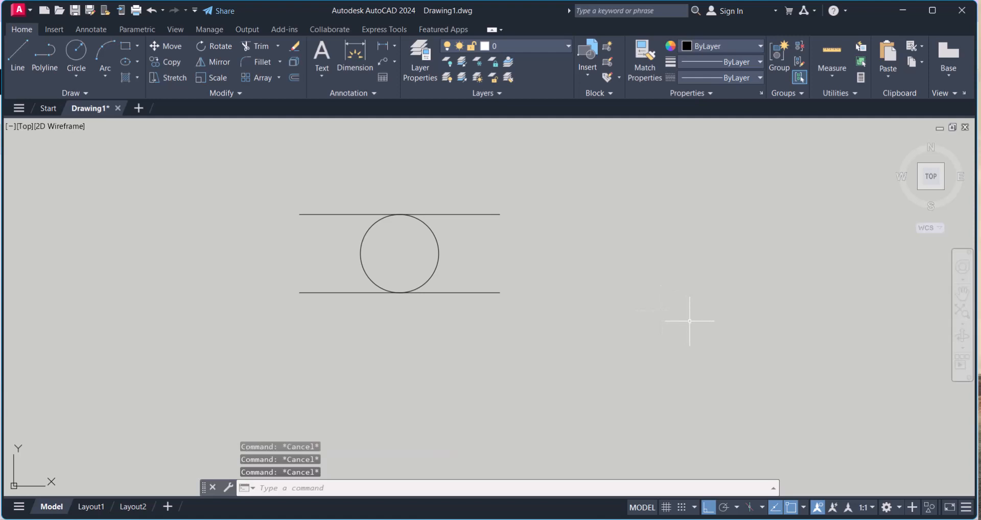
type("l")
key("Return")
left_click(624, 348)
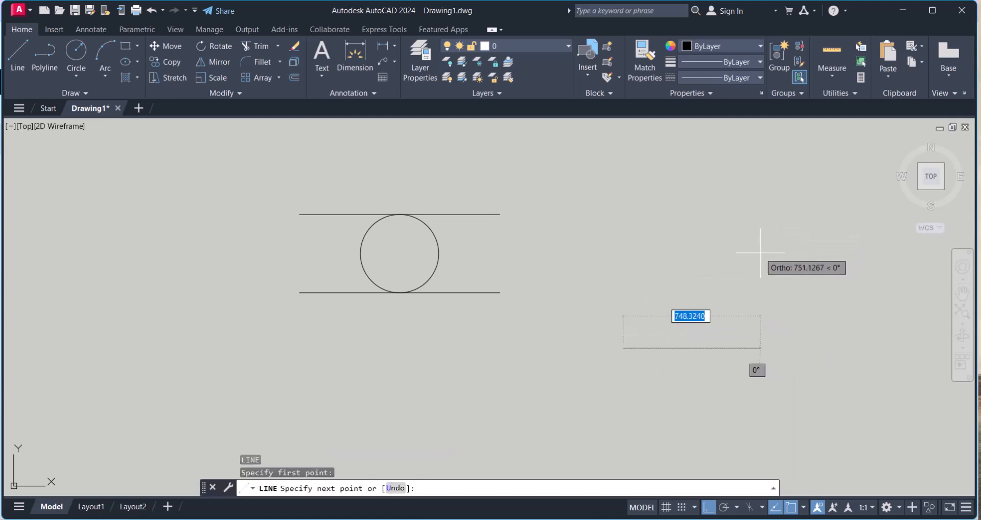
key("F8")
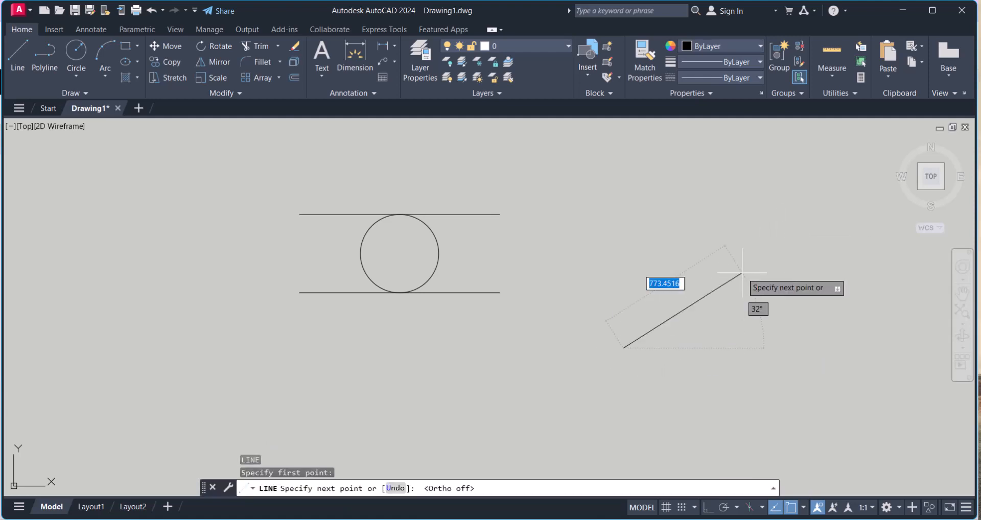
left_click(735, 269)
key("Escape")
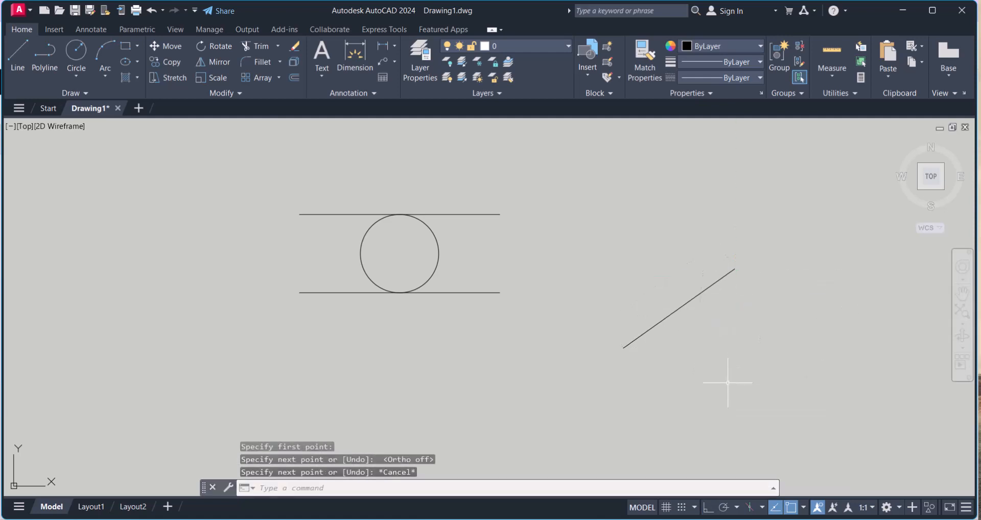
key("Escape")
key("Escape")
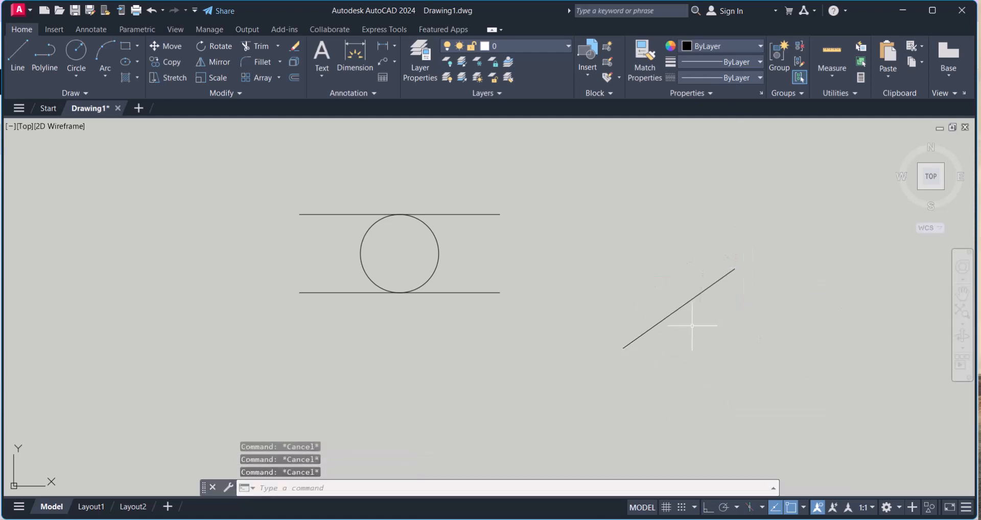
Step: Draw a two-point (2P) circle using the slanted line's lower and upper endpoints as its diameter
type("C")
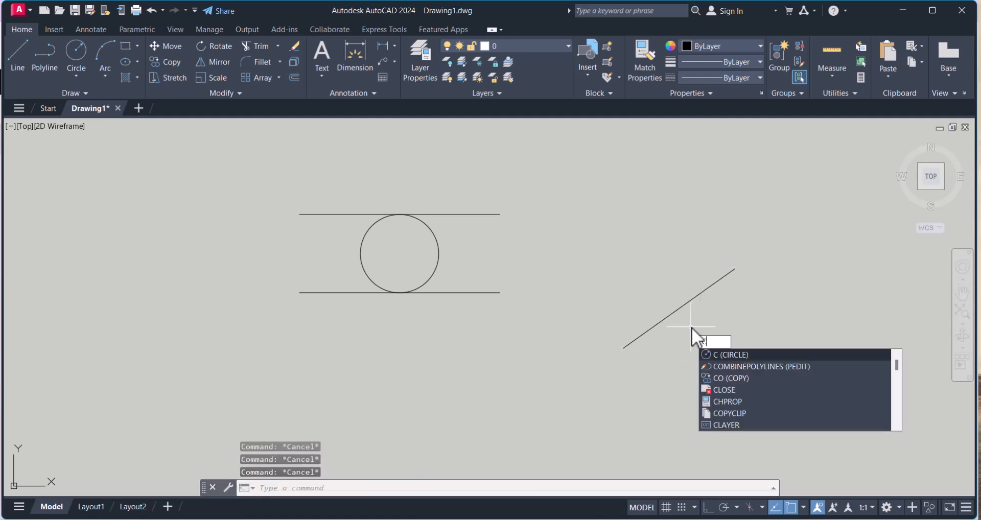
key("Return")
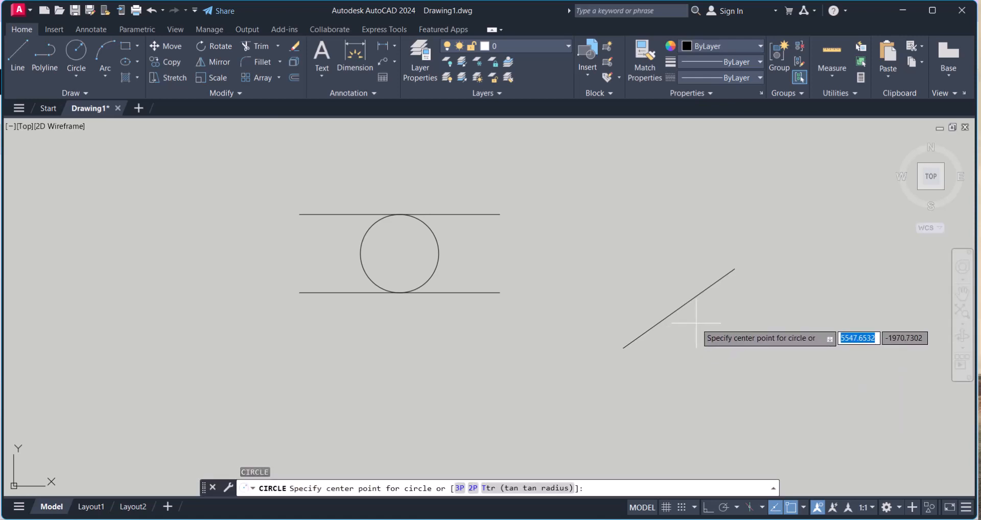
type("2p")
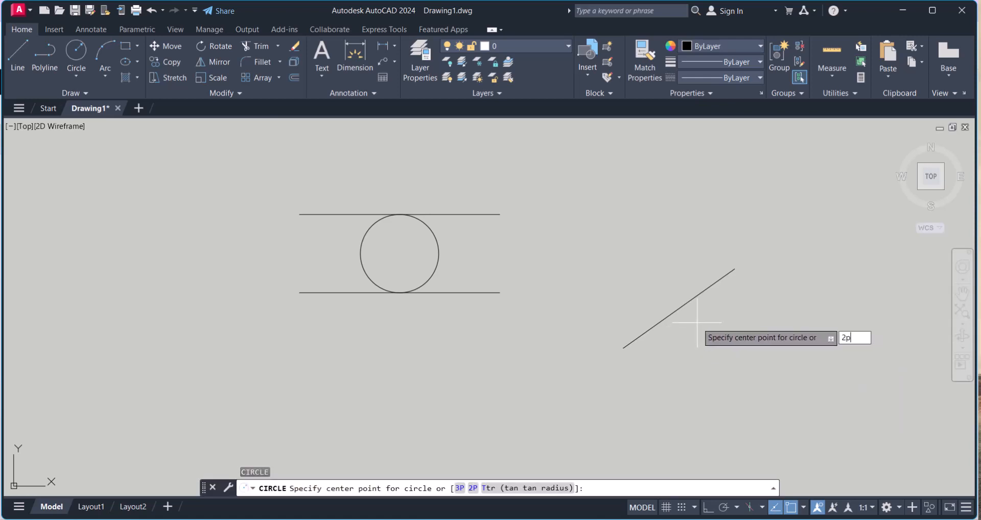
key("Return")
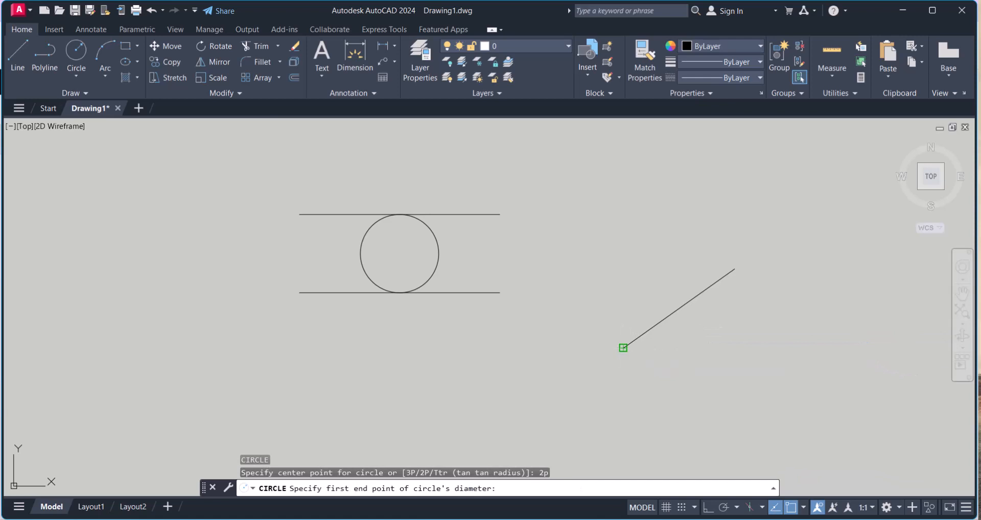
left_click(623, 348)
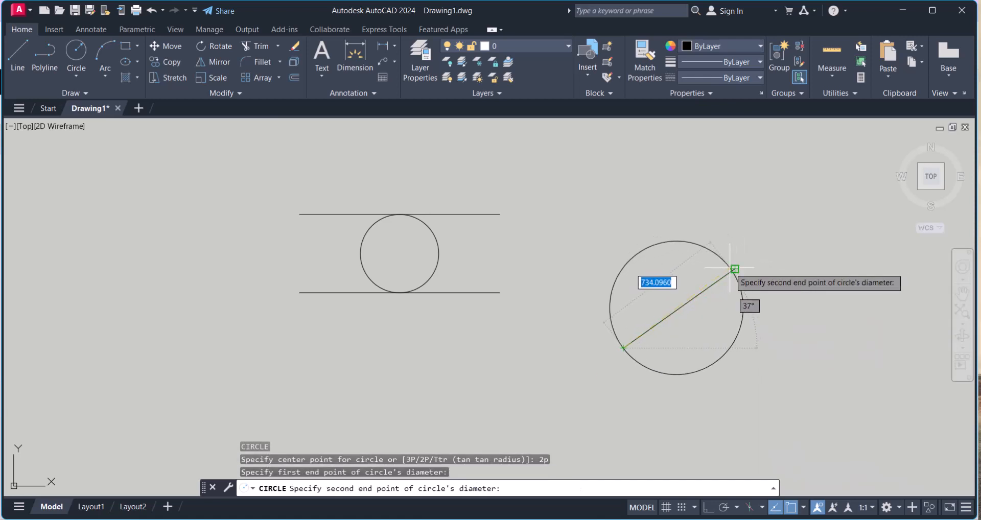
left_click(735, 270)
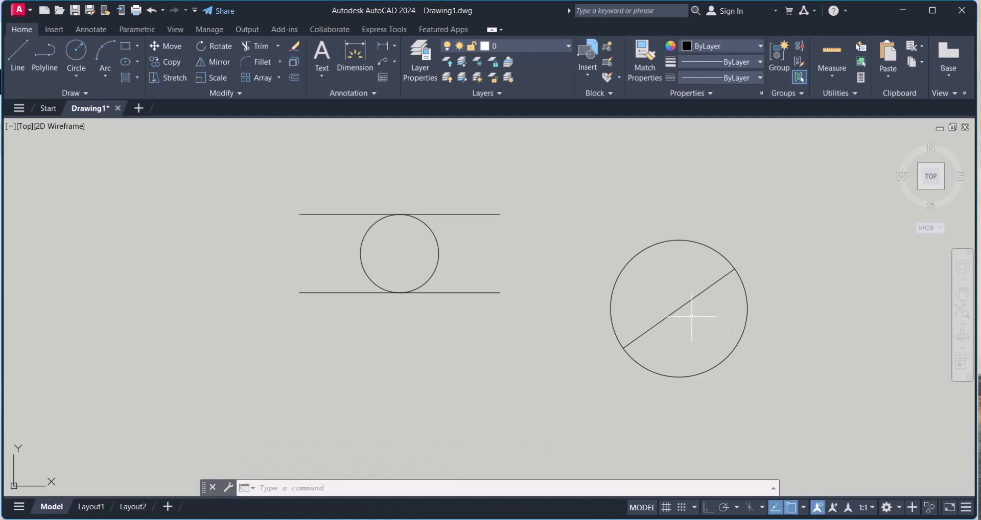
Step: Erase the slanted line together with the circle drawn on it
scroll(640, 288, "down", 1)
key("Escape")
key("Escape")
type("e")
key("Return")
left_click(735, 350)
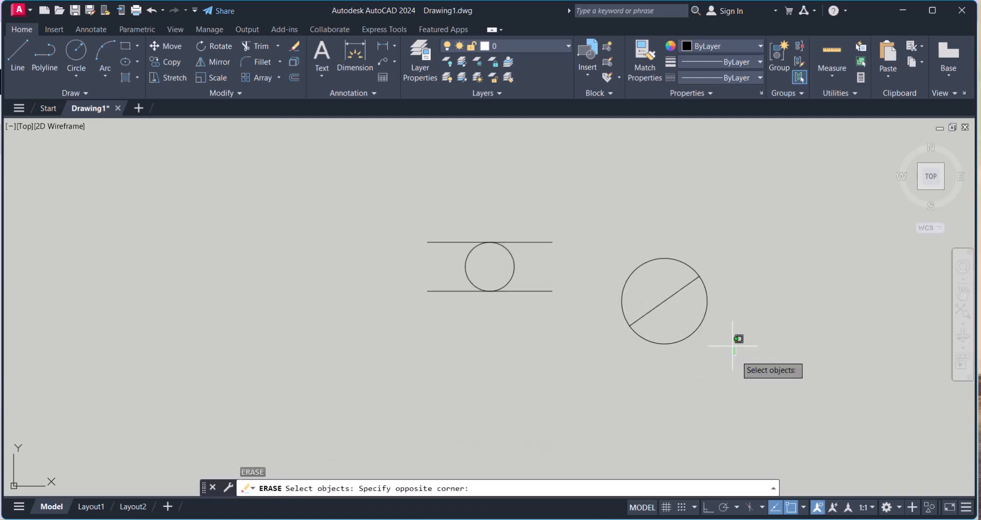
left_click(612, 244)
key("Return")
Step: Erase the two parallel lines and the circle between them so the drawing area is empty
left_click(566, 339)
left_click(400, 230)
key("Return")
key("Escape")
key("Escape")
key("Escape")
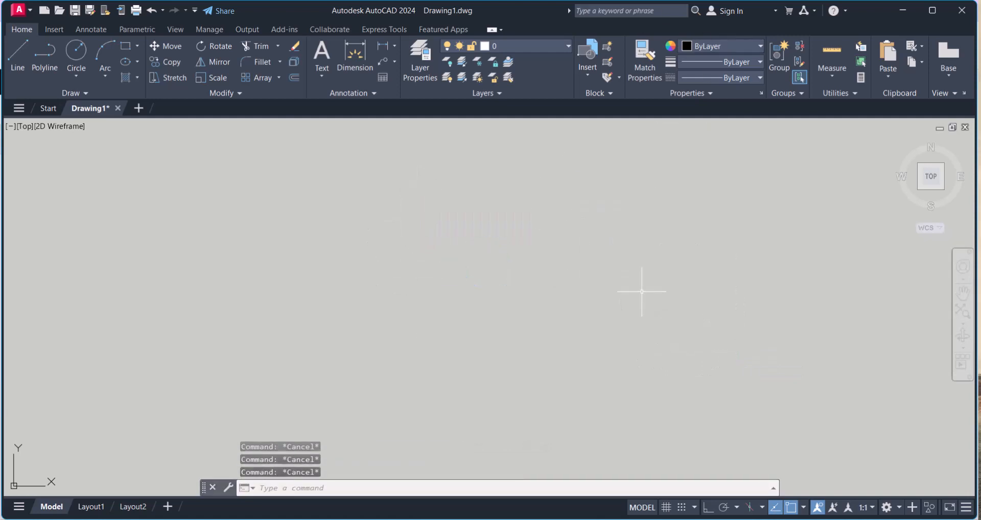
Step: With Ortho mode on, draw a vertical line about 1500 units downward and a longer horizontal line leftward from its lower end
type("l")
key("Return")
left_click(650, 198)
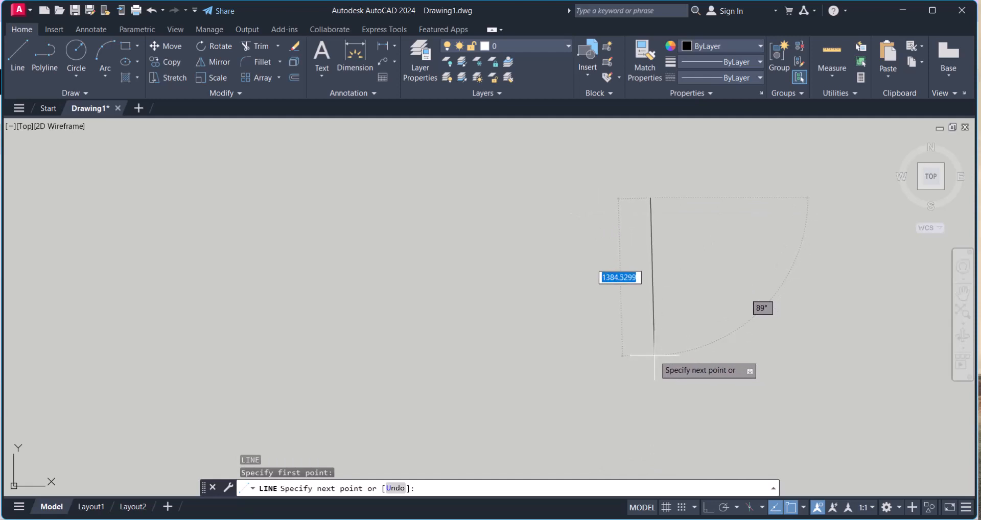
key("F8")
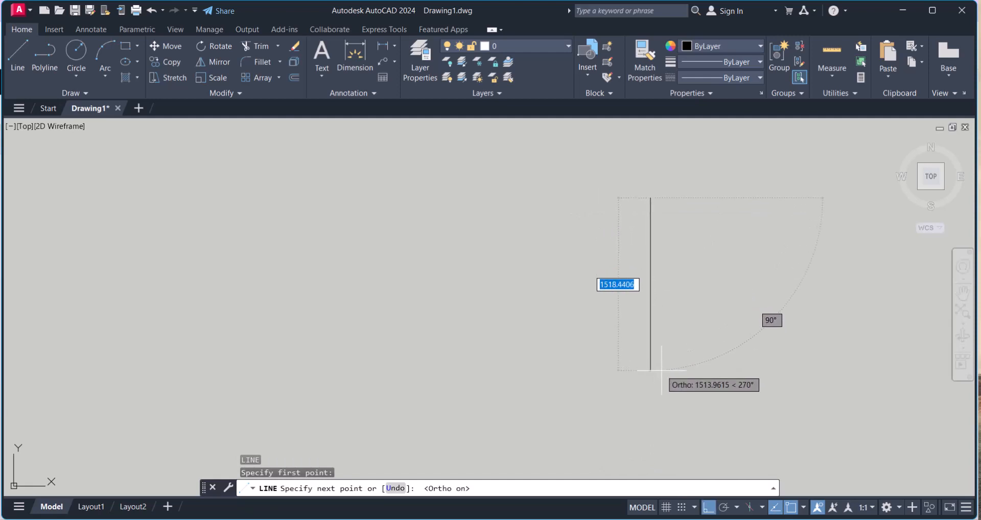
left_click(650, 371)
left_click(318, 371)
key("Escape")
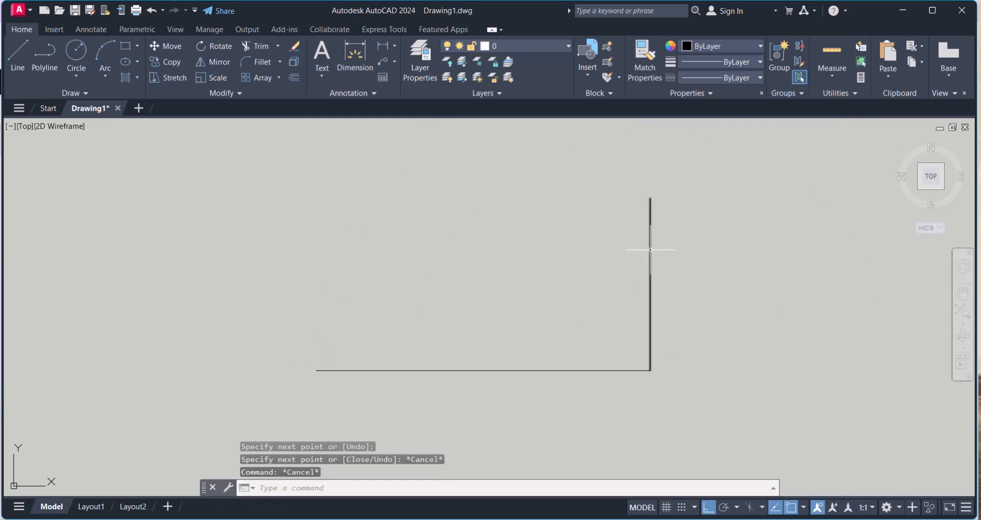
key("Escape")
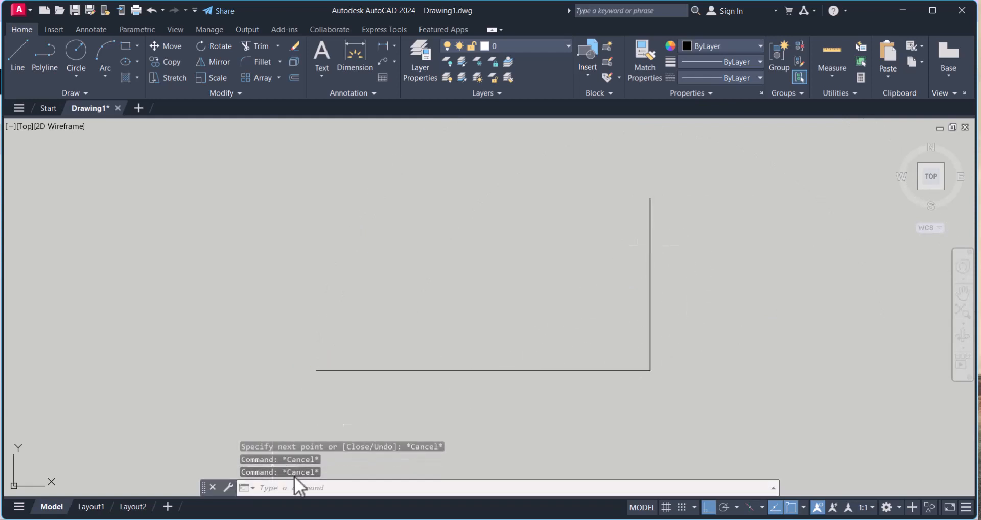
left_click(301, 488)
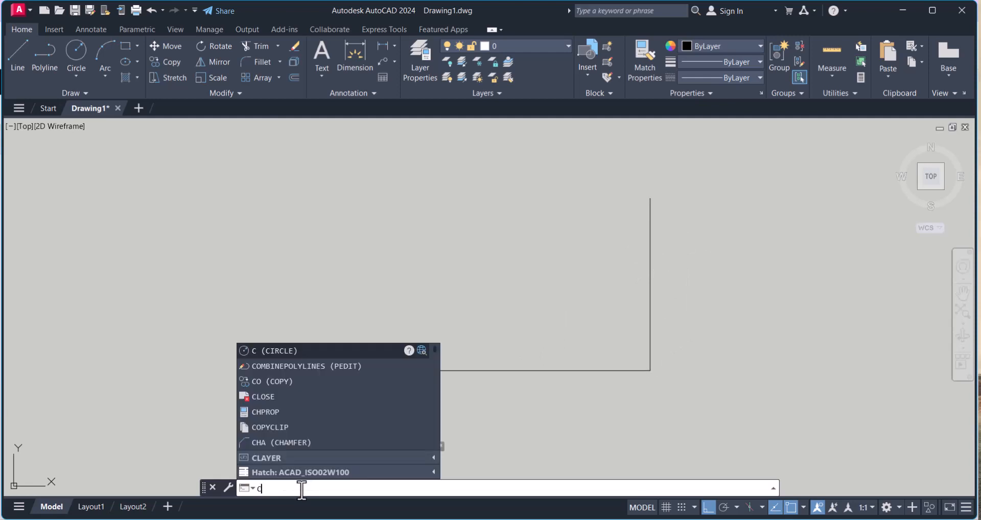
type("c")
key("Return")
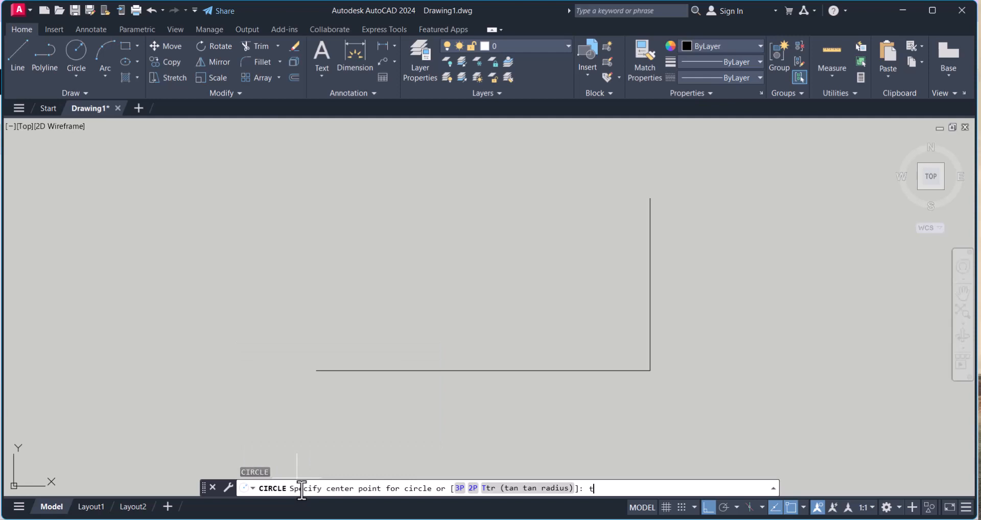
key("Return")
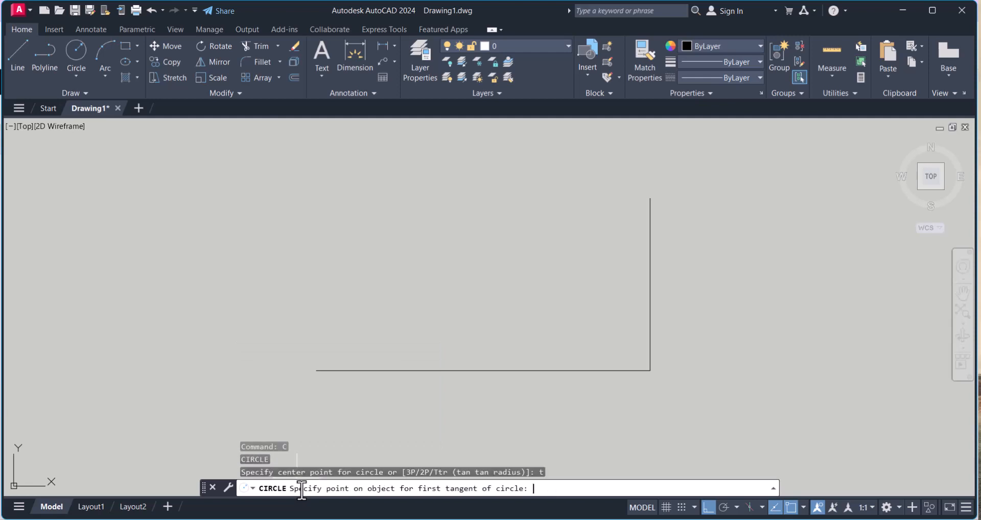
left_click(506, 370)
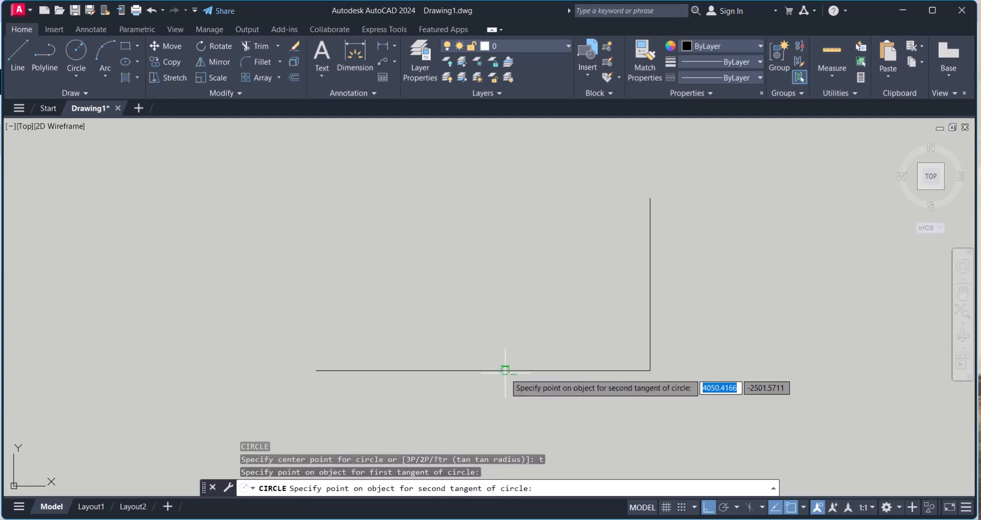
left_click(651, 273)
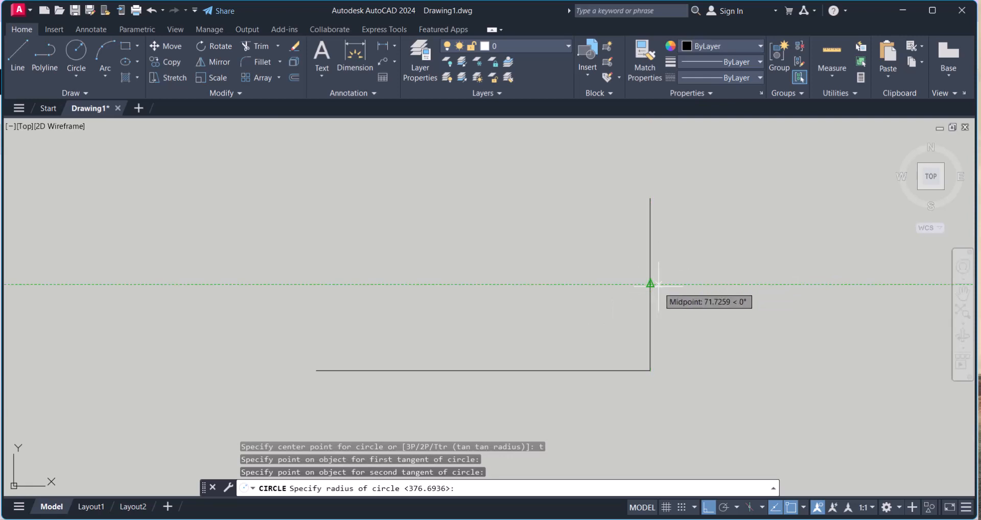
key("Escape")
key("Escape")
key("Escape")
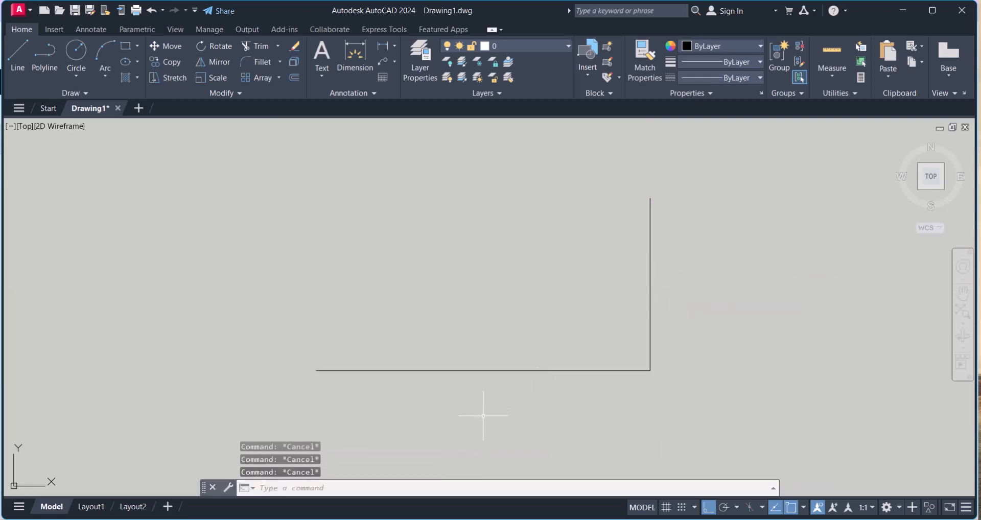
Step: Draw a Ttr circle tangent to the horizontal and vertical lines, accepting the default radius of 376.6936
type("c")
key("Return")
type("t")
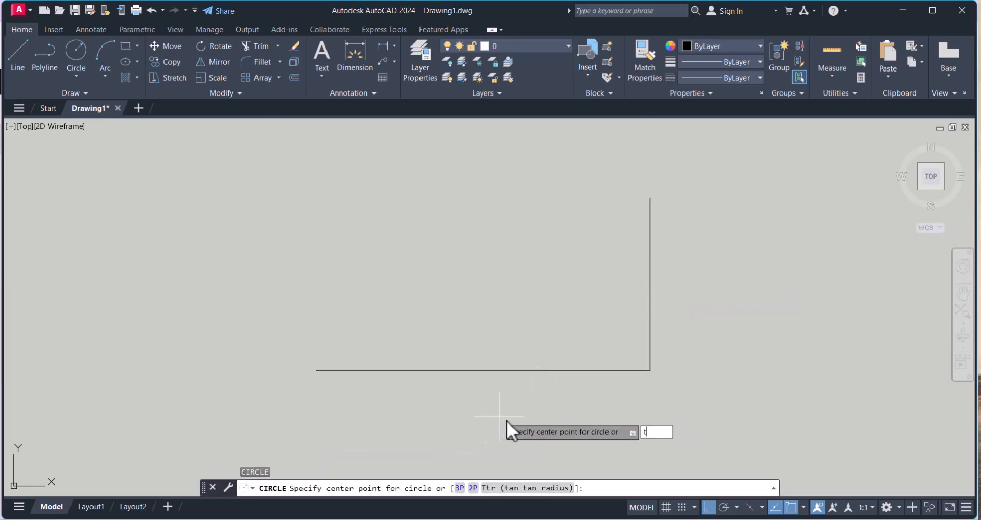
key("Return")
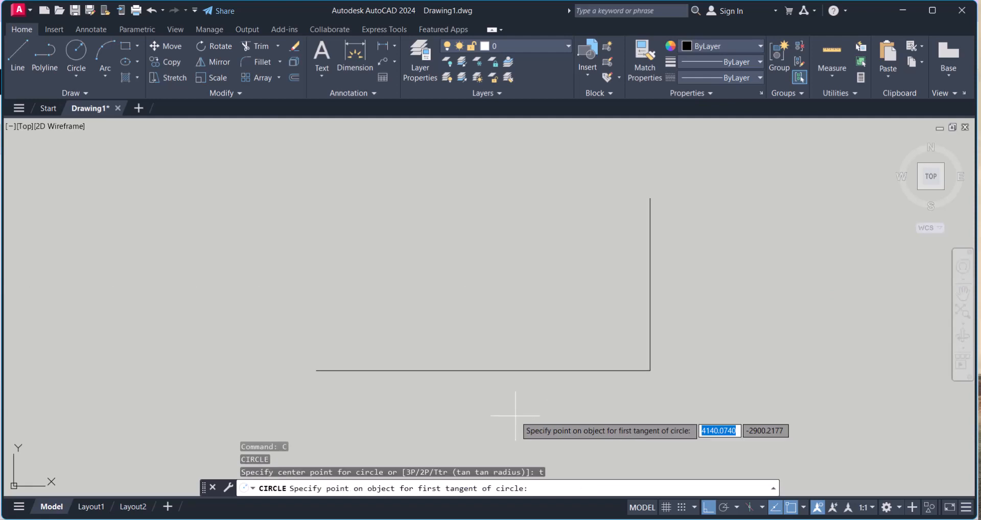
left_click(501, 370)
left_click(650, 236)
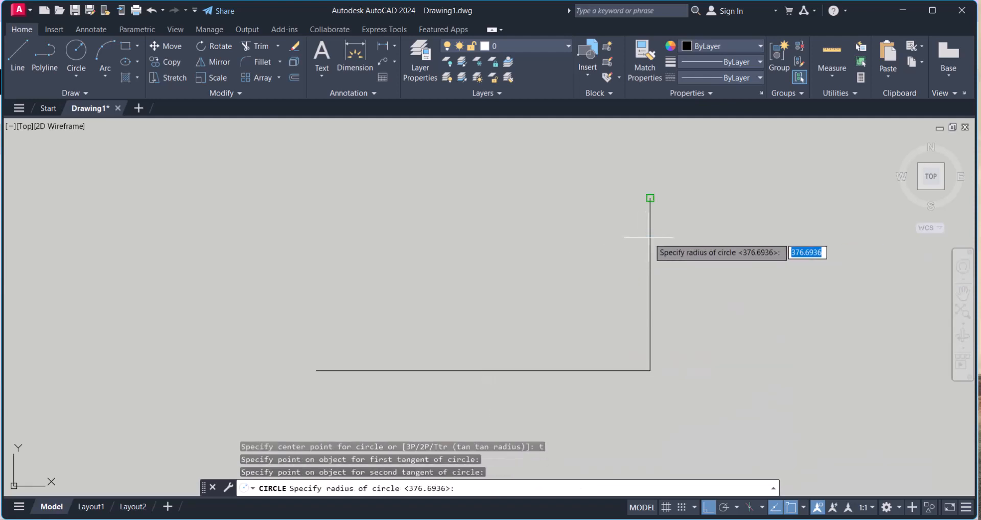
key("Return")
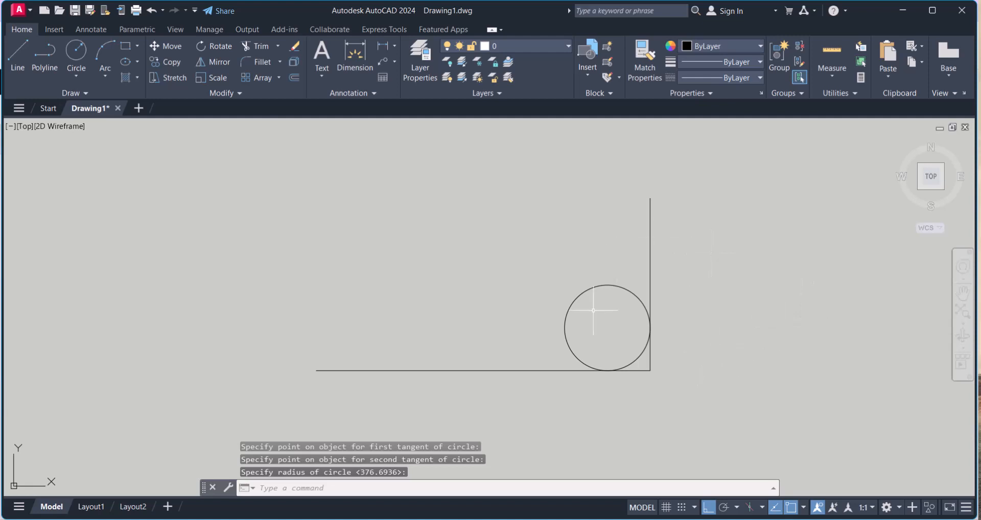
scroll(624, 390, "up", 2)
scroll(624, 350, "up", 2)
middle_click_drag(624, 350, 508, 383)
scroll(524, 342, "down", 2)
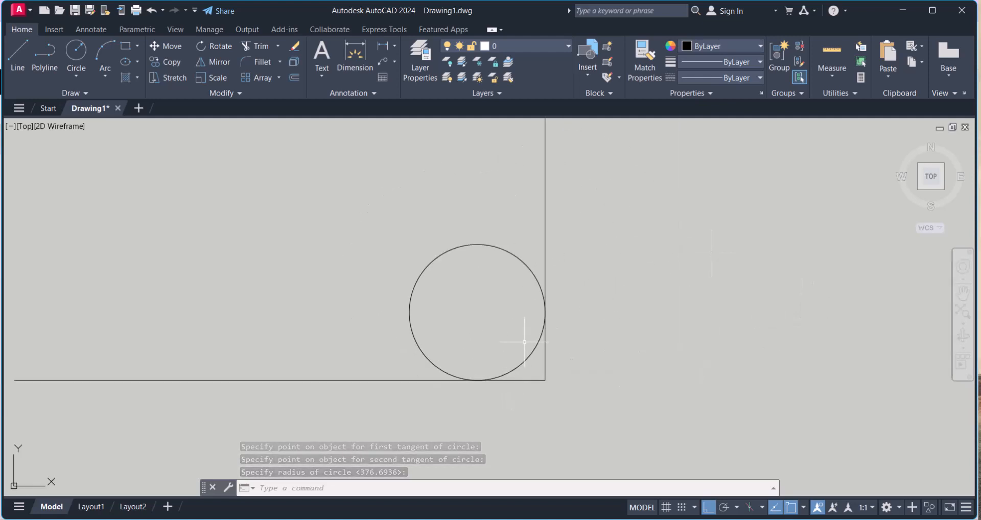
scroll(526, 327, "down", 2)
middle_click_drag(472, 350, 511, 359)
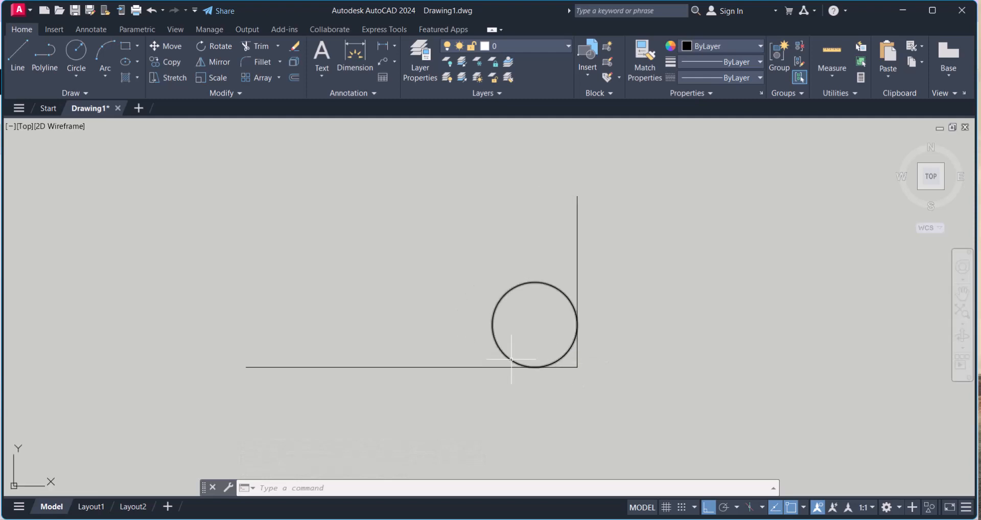
Step: Erase the tangent circle together with the horizontal and vertical lines so the drawing area is empty
scroll(516, 358, "up", 2)
key("Escape")
key("Escape")
key("Escape")
type("e")
key("Return")
left_click(548, 312)
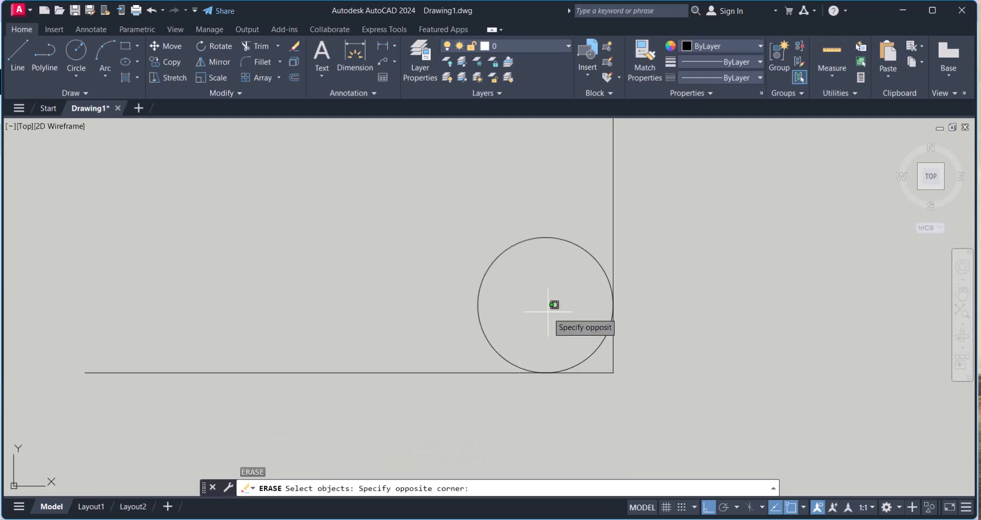
left_click(464, 288)
key("Return")
left_click(661, 415)
left_click(542, 343)
key("Return")
scroll(501, 339, "down", 2)
key("Escape")
key("Escape")
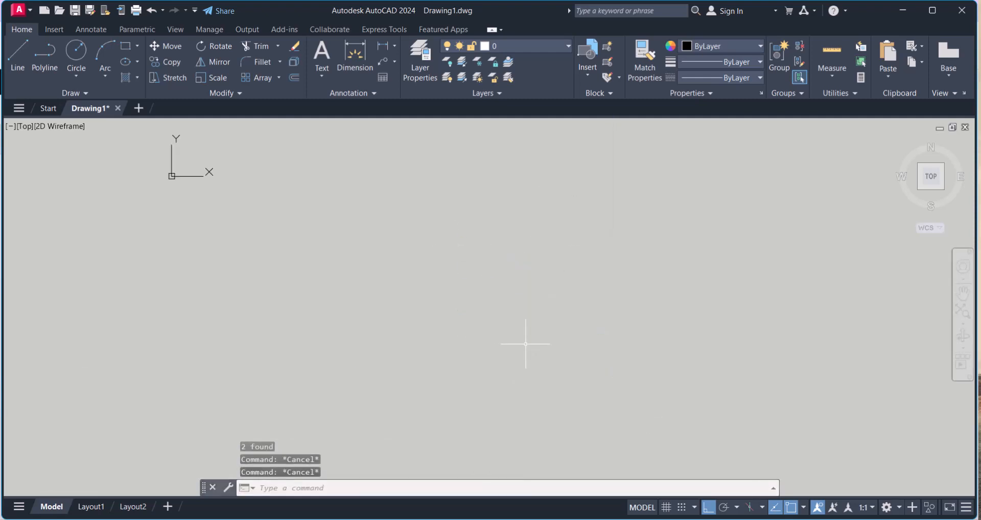
Step: Draw a rectangle about twice as wide as it is high in the empty drawing area
type("rec")
key("Return")
left_click(413, 240)
left_click(738, 403)
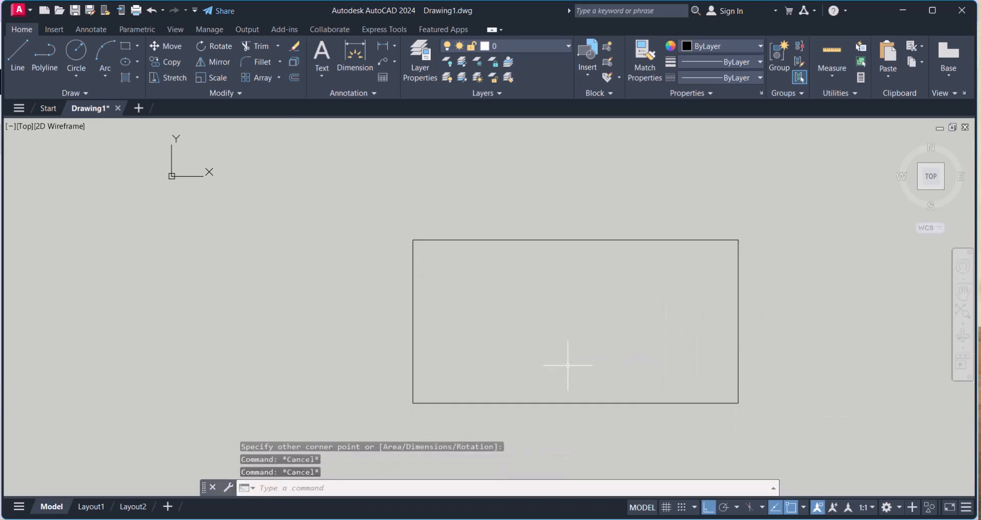
mouse_move(568, 366)
middle_mouse_down()
mouse_move(567, 236)
mouse_move(565, 292)
middle_mouse_up()
key("Escape")
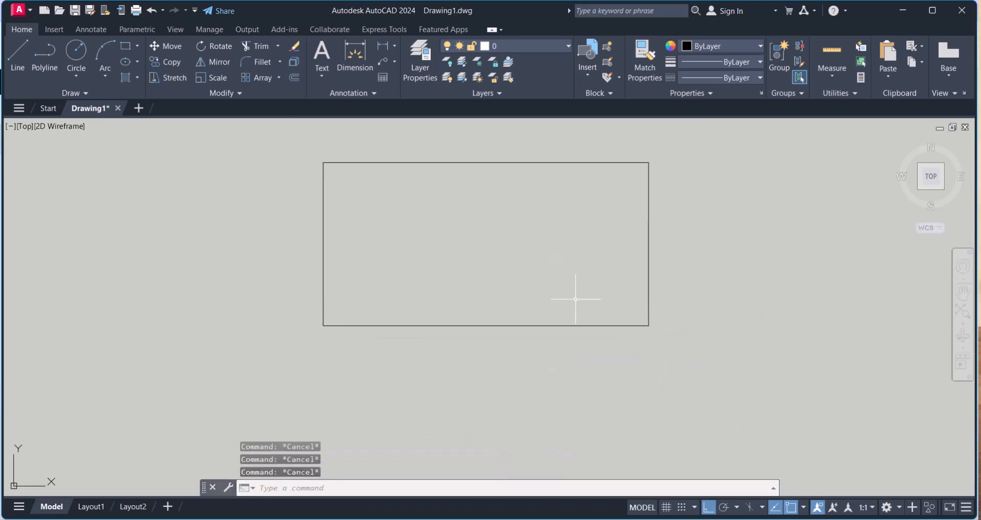
Step: Draw a Ttr circle tangent to the rectangle's upper and left edges, accepting the default radius of 376.6936
type("c")
key("Return")
type("tt")
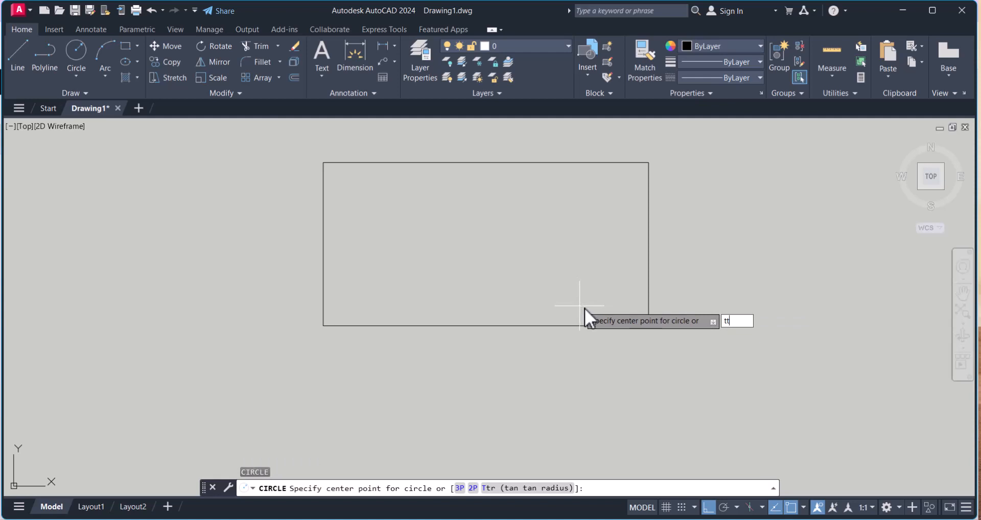
type("r")
key("Return")
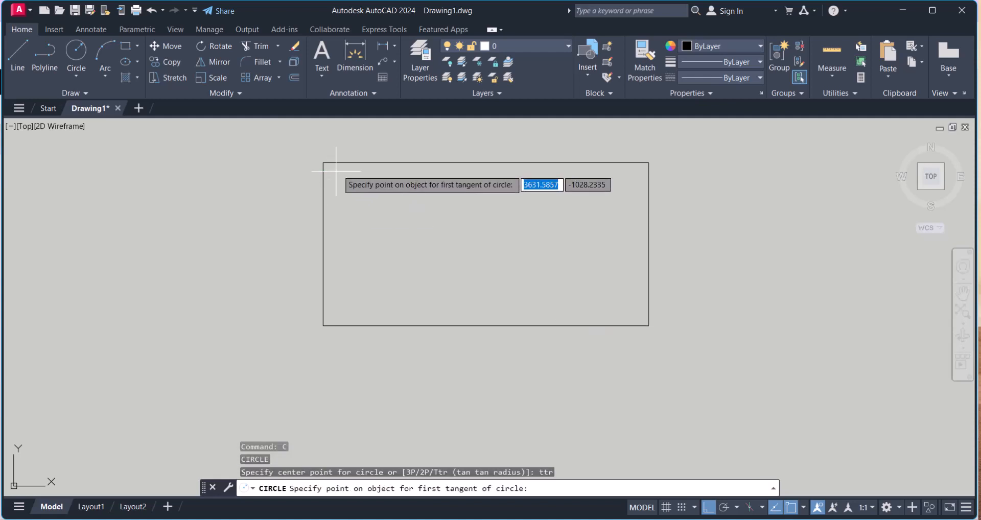
left_click(397, 163)
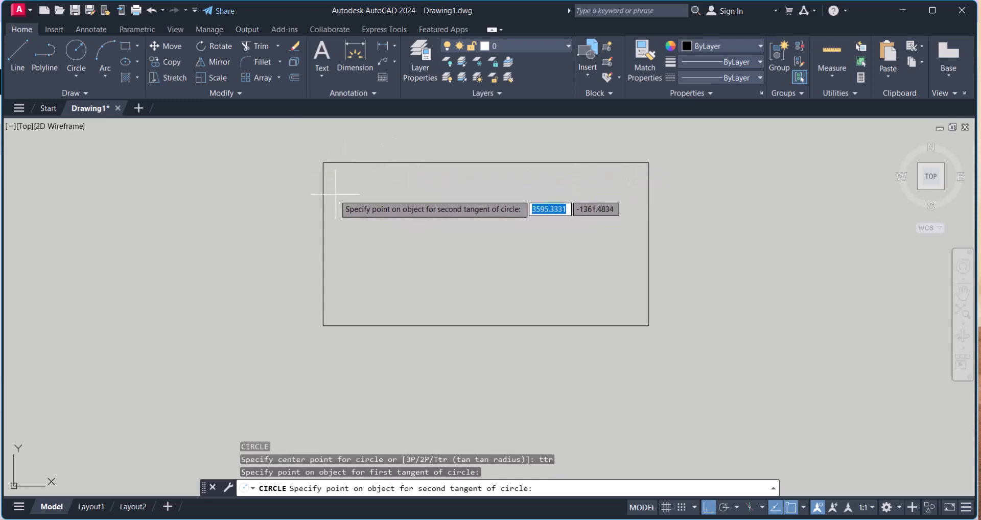
left_click(323, 185)
key("Return")
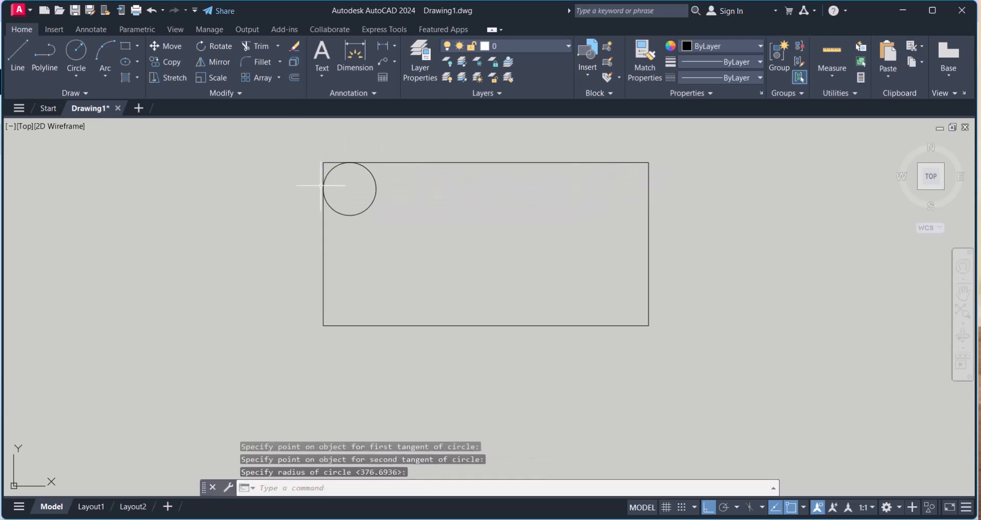
scroll(353, 166, "up", 6)
middle_click_drag(350, 164, 462, 205)
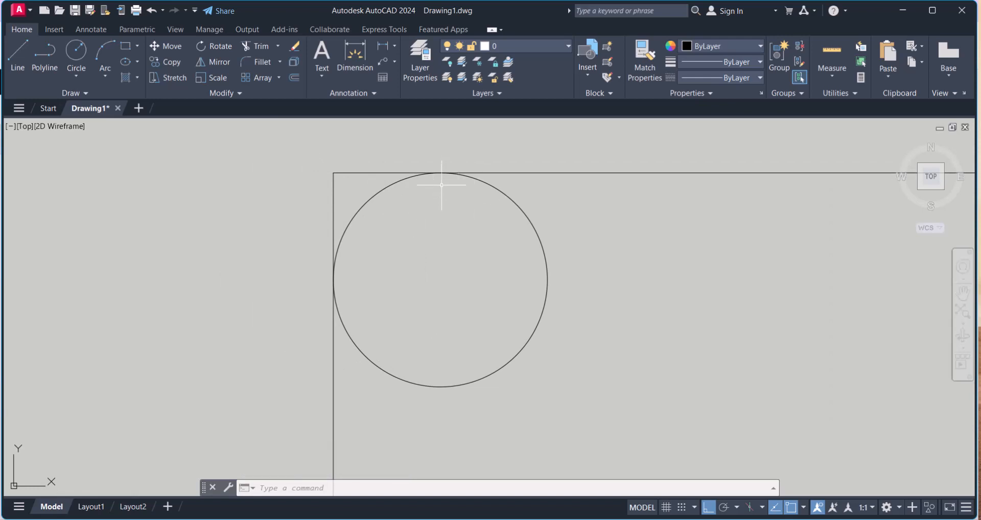
Step: Trim away the part of the circle inside the rectangle, leaving only the arc at the upper-left corner
type("tr")
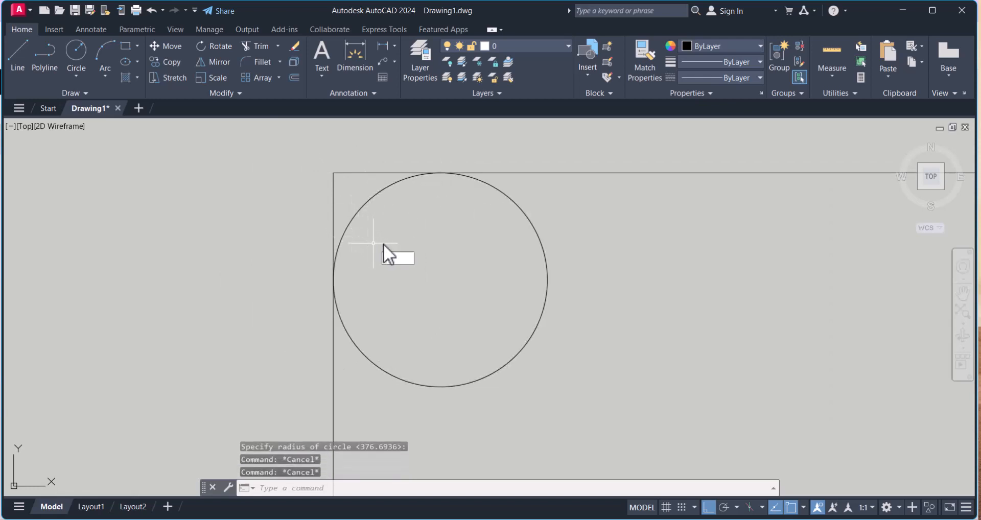
key("Return")
left_click(472, 178)
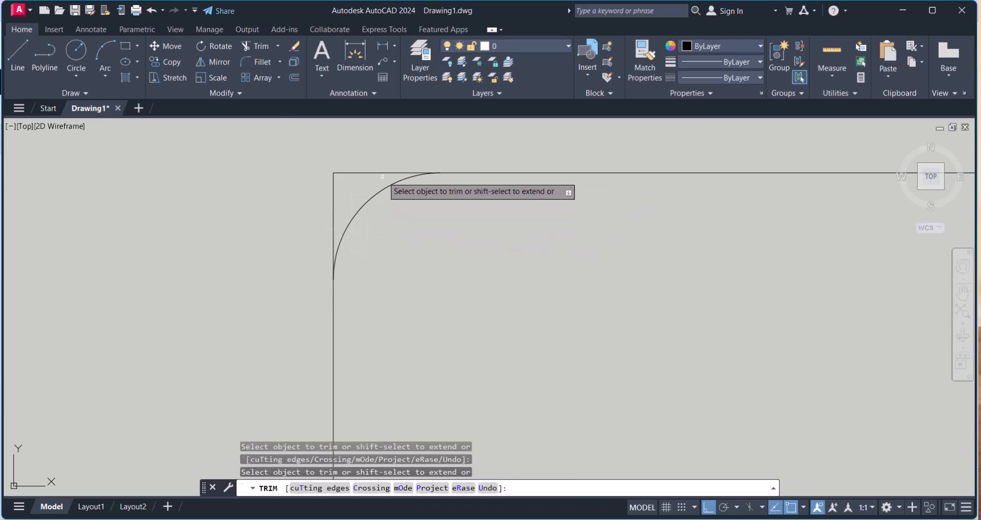
key("Escape")
Step: Trim the rectangle's horizontal and vertical edge segments outside the arc to leave a rounded upper-left corner
type("tr")
key("Return")
left_click(399, 173)
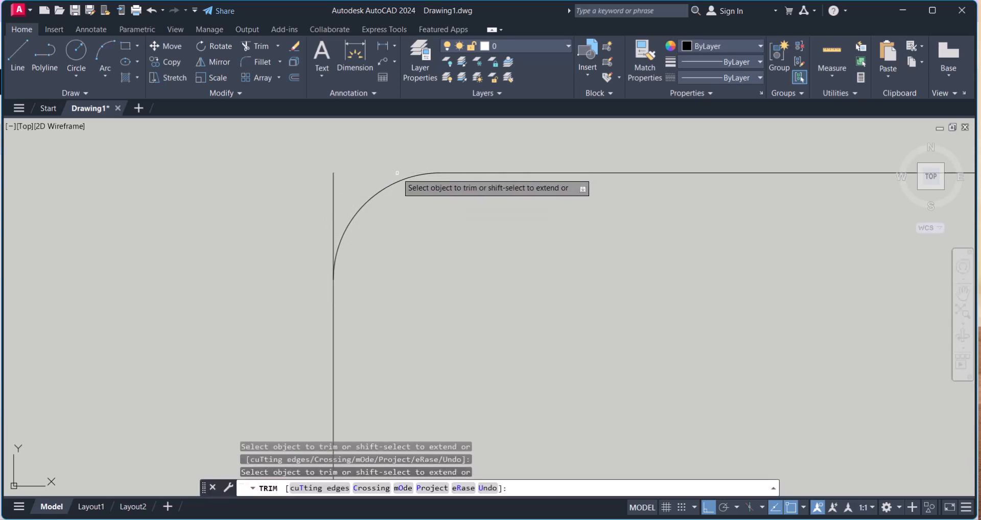
left_click(333, 215)
key("Escape")
scroll(333, 216, "down", 4)
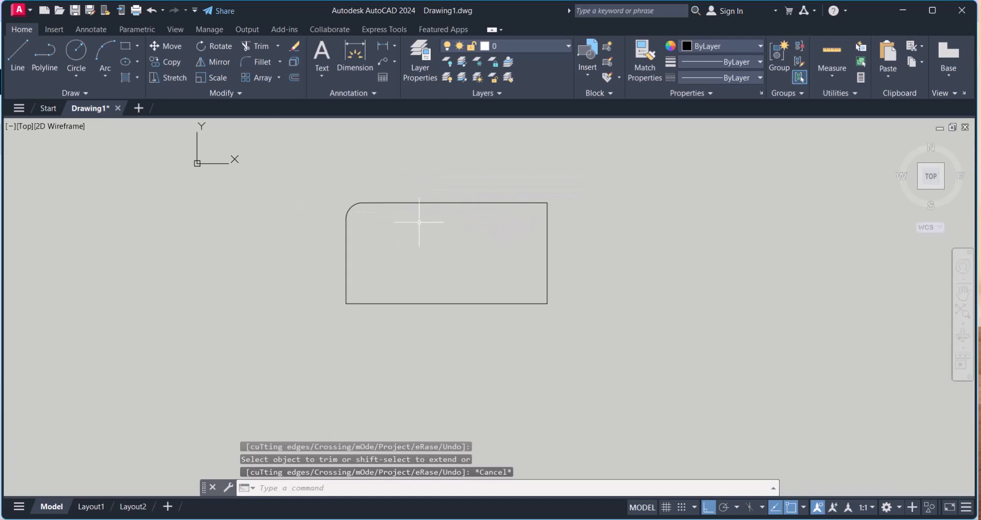
key("Escape")
scroll(370, 203, "up", 2)
scroll(378, 207, "down", 2)
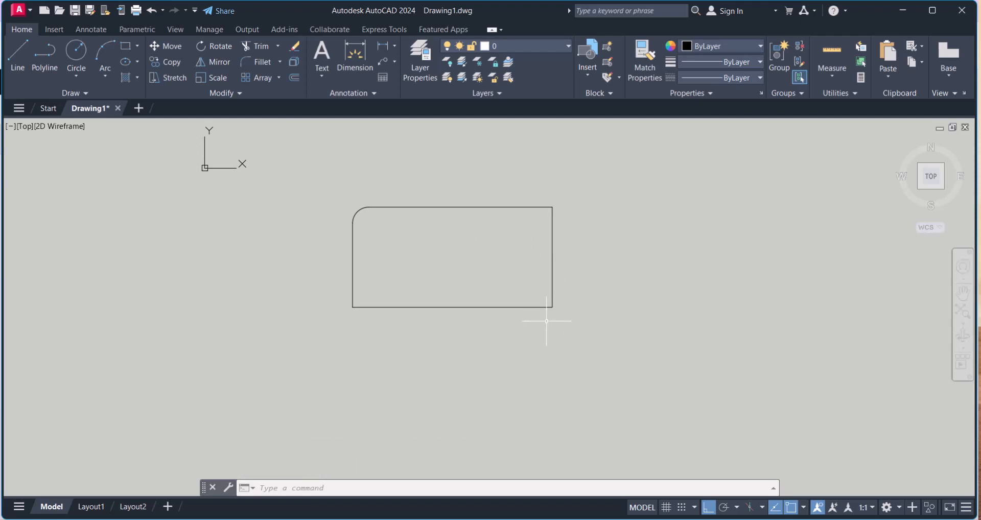
scroll(484, 298, "up", 2)
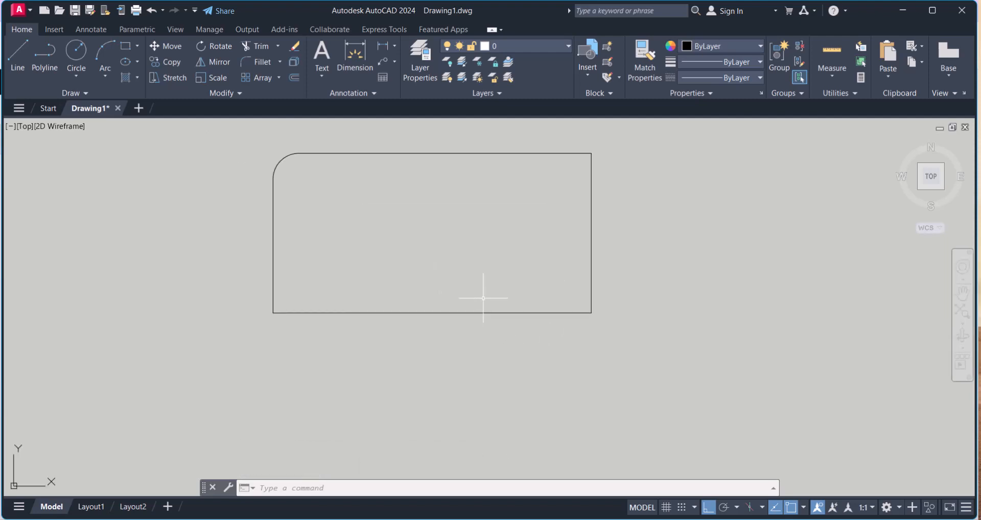